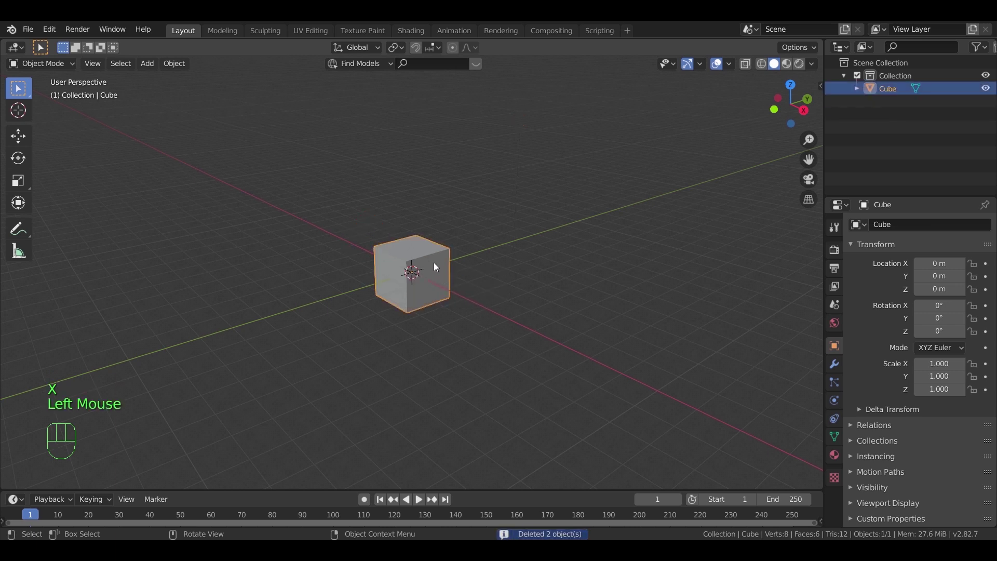
- Set the cube's dimensions to 0.8 × 0.8 × 0.4 m in the sidebar and enter Edit Mode
scroll(466, 267, "up", 3)
scroll(467, 267, "up", 2)
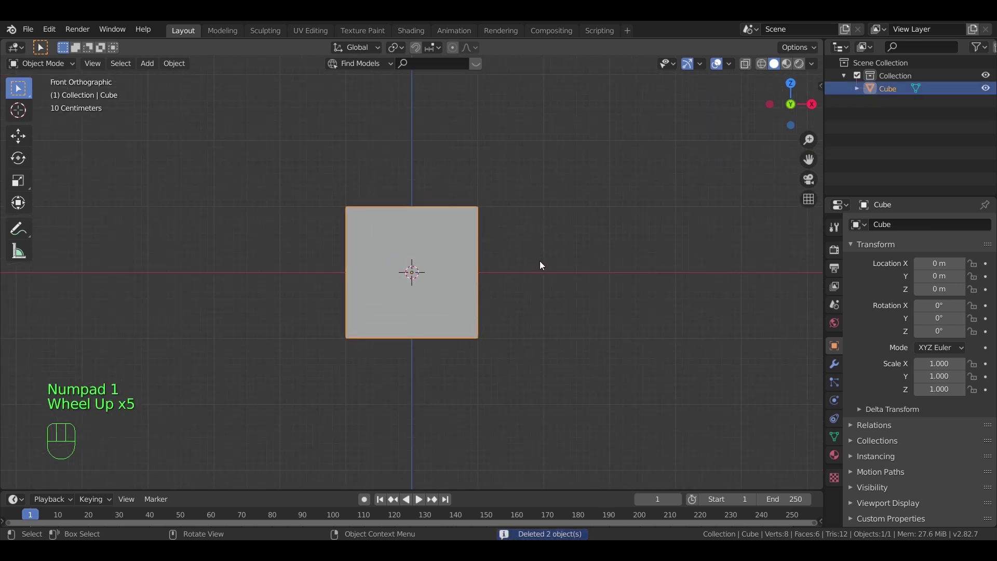
key("n")
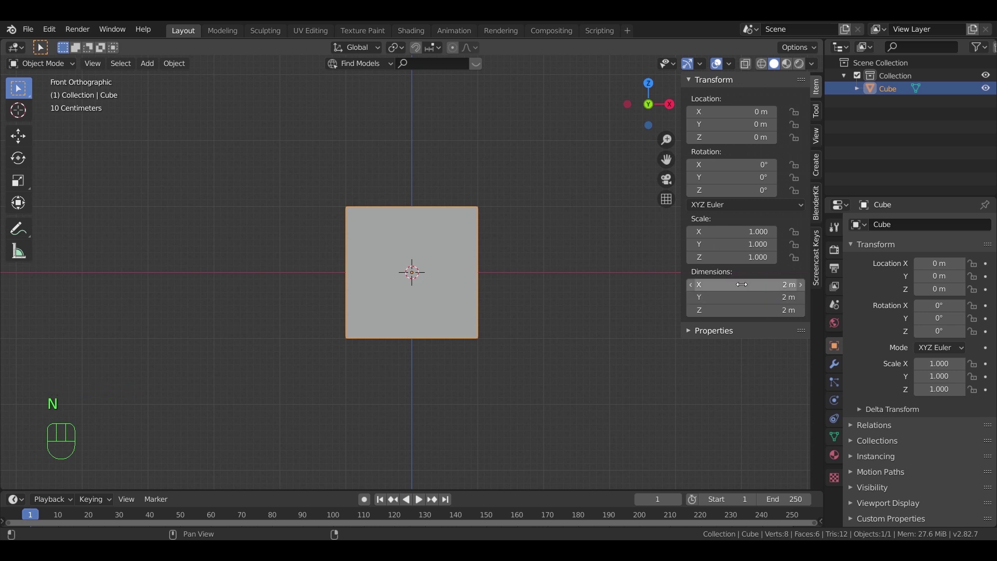
left_click(752, 284)
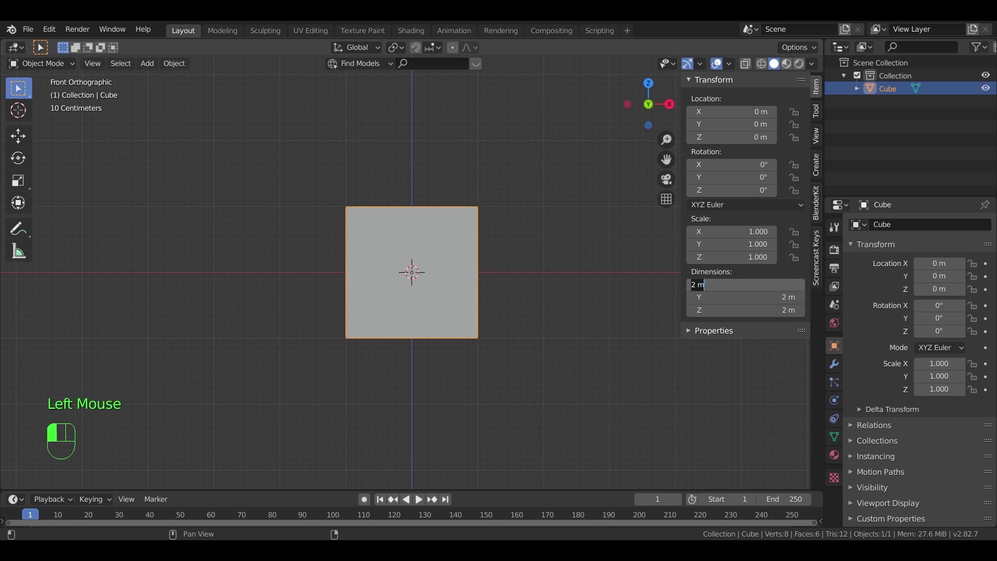
type("0.8")
left_click(748, 298)
left_click(748, 310)
type("0.4")
key("Return")
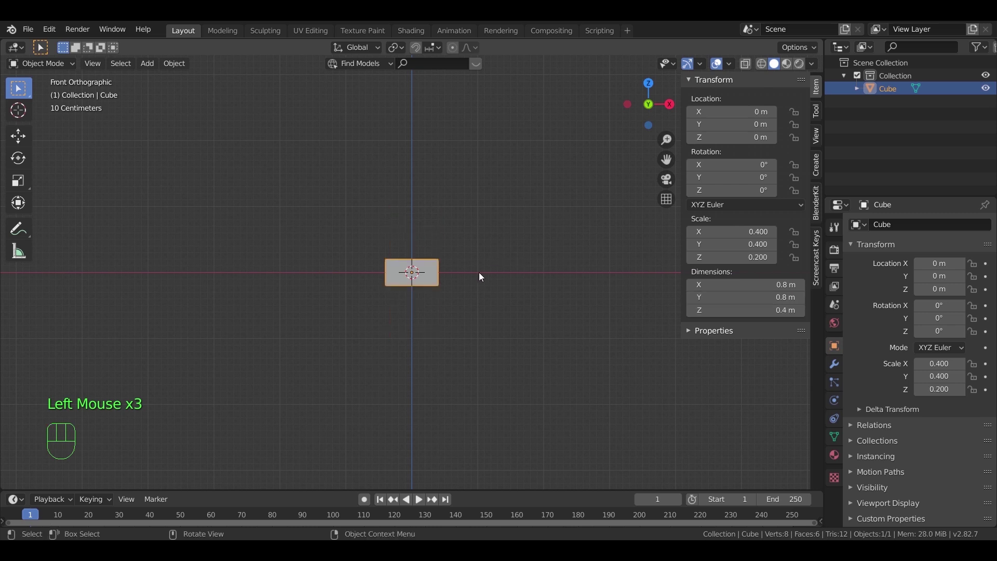
scroll(478, 272, "up", 3)
scroll(528, 295, "up", 3)
key("Tab")
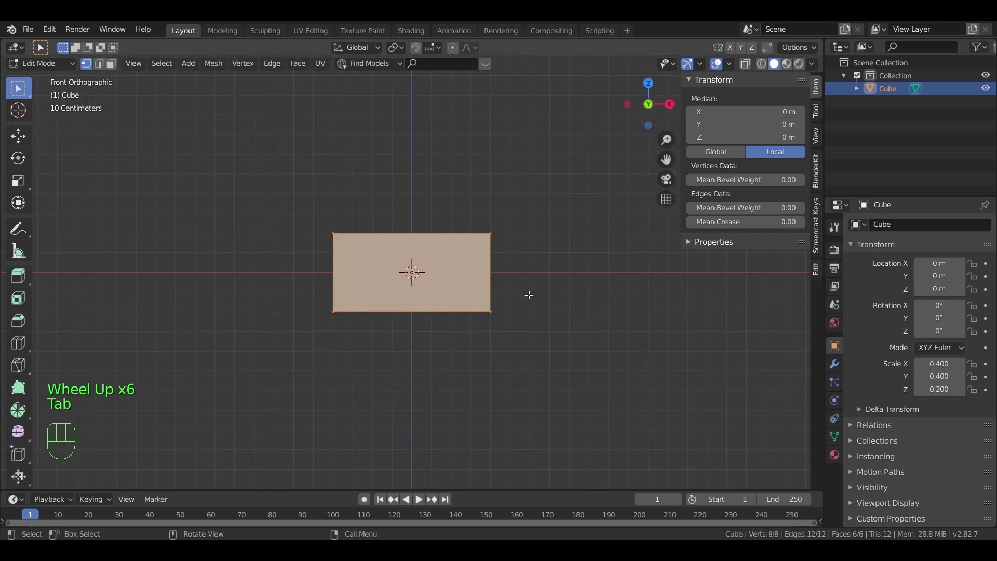
- Lift the cube's mesh vertically so its base rests on the ground
key("g")
key("z")
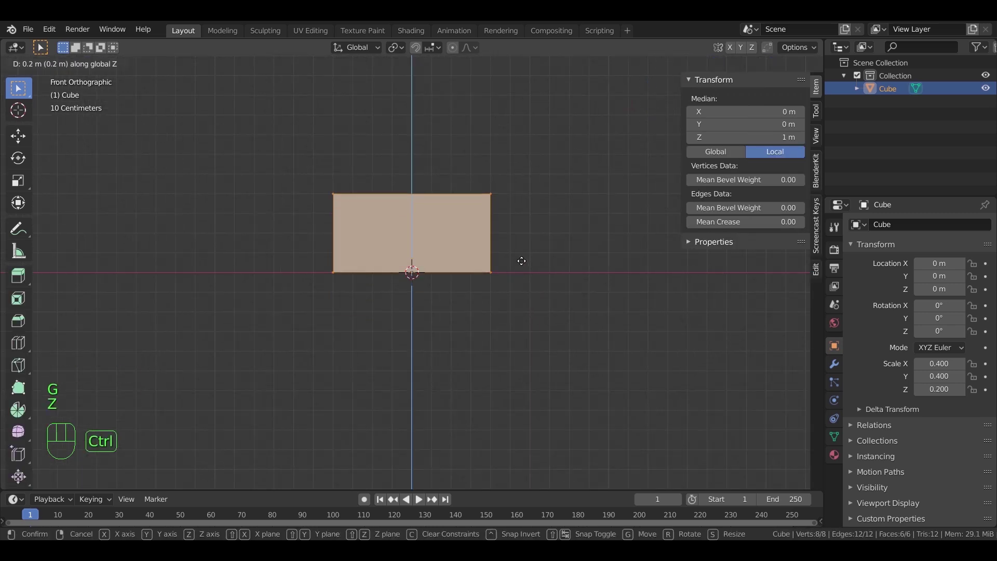
left_click(525, 262, "ctrl")
key("Tab")
- Subdivide the whole box mesh once, giving 24 faces
middle_click_drag(534, 268, 477, 302)
left_click(478, 301)
key("Tab")
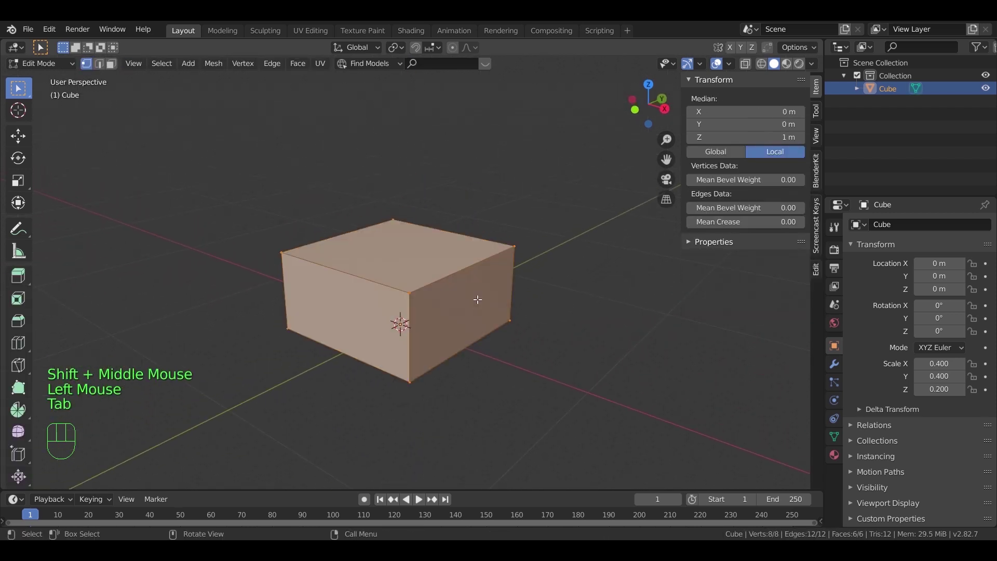
right_click(478, 300)
left_click(469, 214)
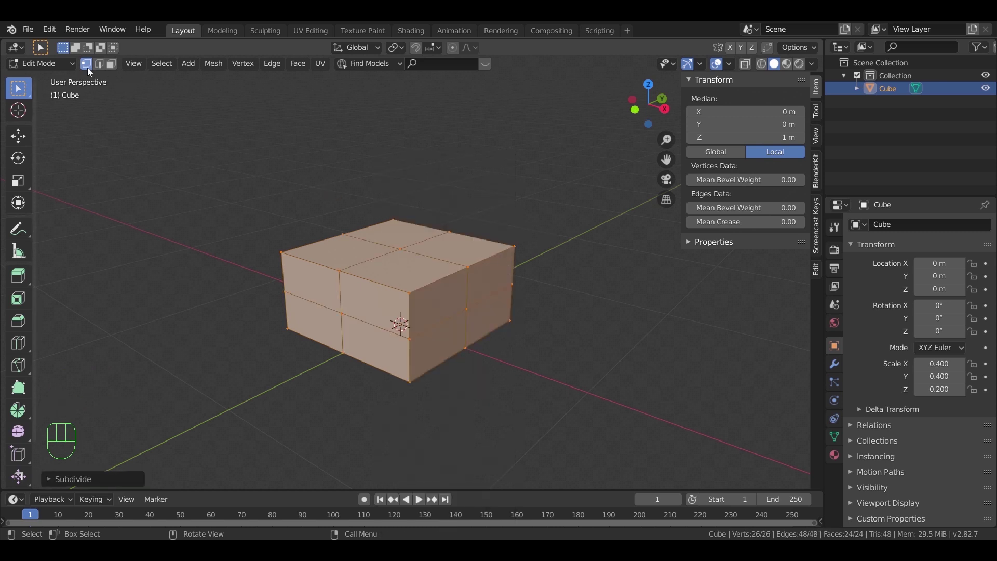
middle_click_drag(462, 249, 450, 261)
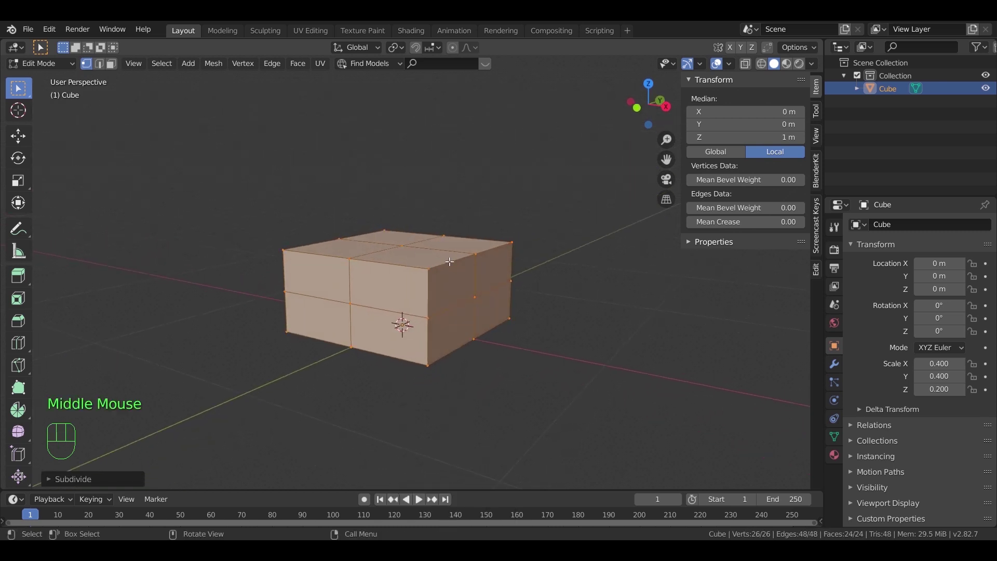
scroll(450, 262, "up", 2)
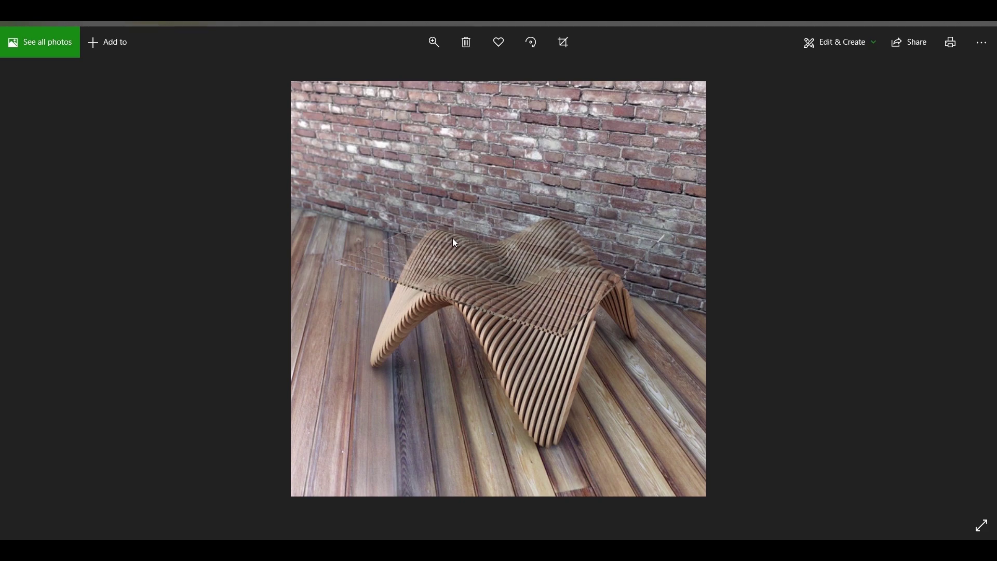
- Close the reference photo of the wavy slatted wooden chair after viewing it
key("alt+F4")
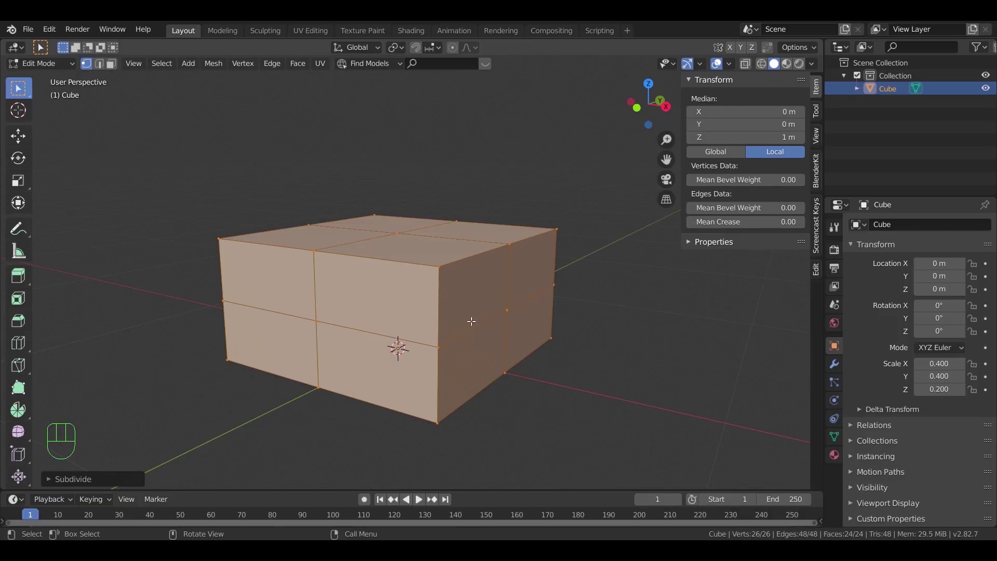
- Select a group of top vertices and move them vertically to a new height
left_click(439, 267)
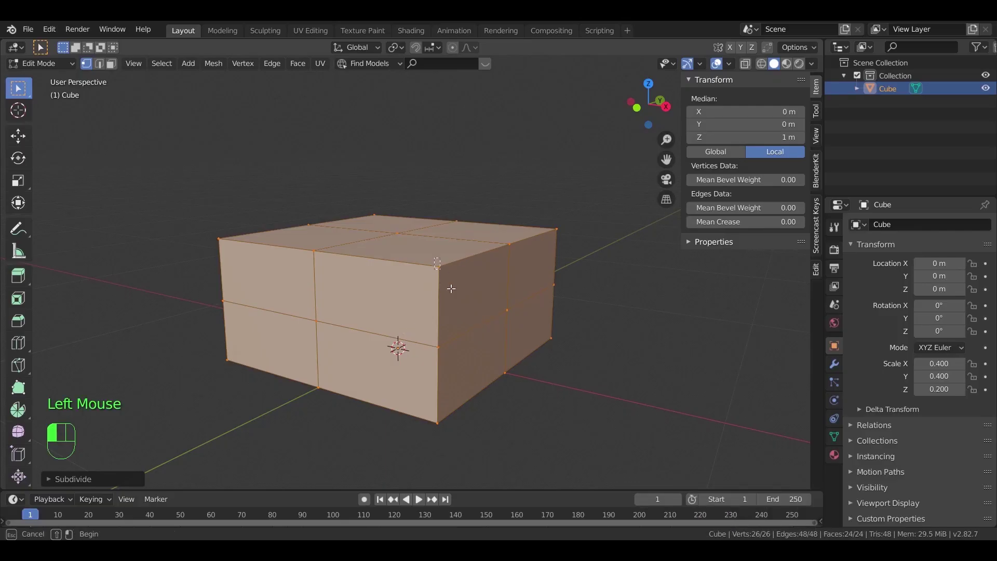
left_click(557, 229, "shift")
left_click_drag(357, 195, 380, 217, "shift")
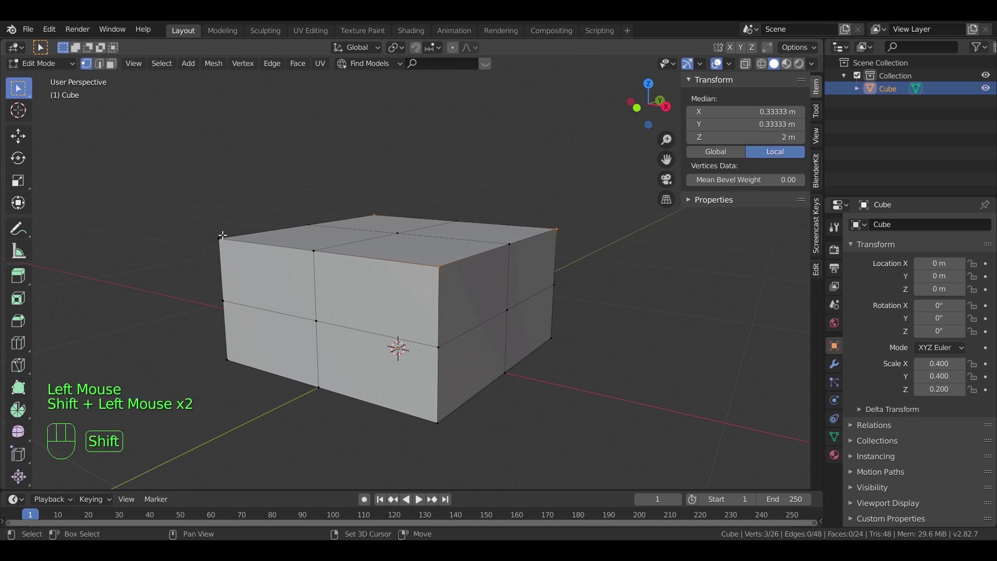
key("g")
key("z")
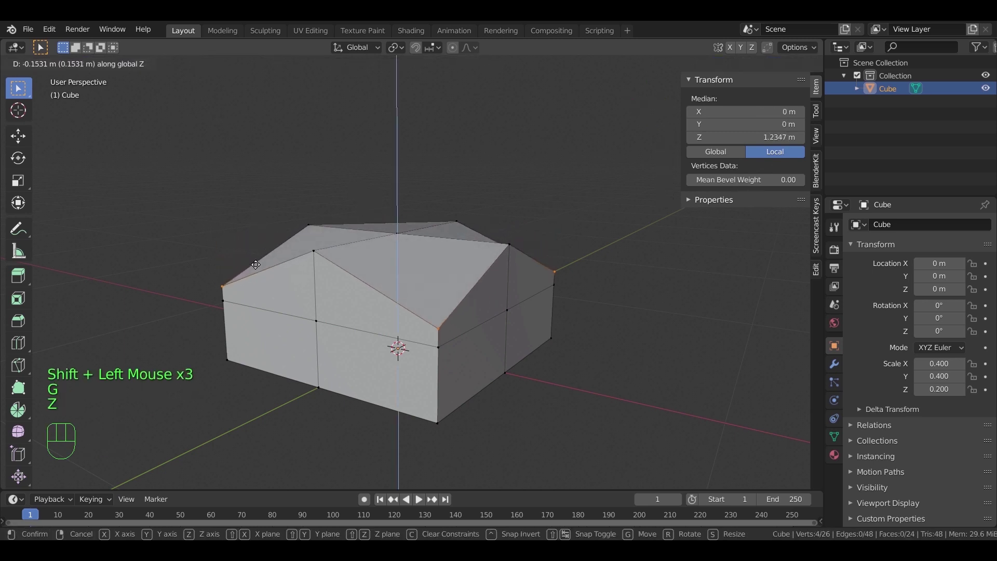
left_click(364, 291)
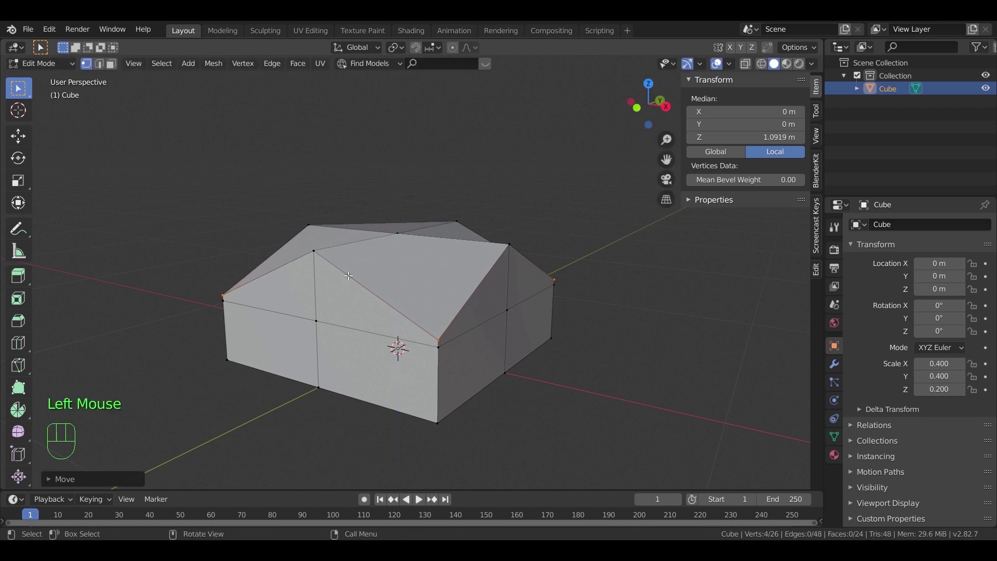
- Select a top edge vertex and two far-side vertices and lower them vertically
left_click(439, 346, "shift")
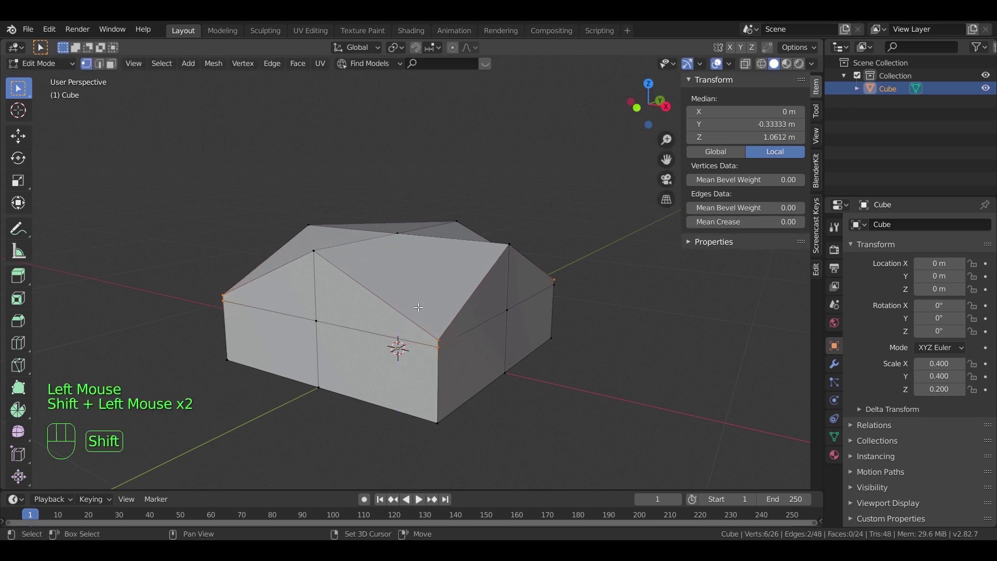
left_click(554, 280, "shift")
middle_click_drag(555, 281, 553, 287)
left_click(601, 260, "shift")
key("g")
key("z")
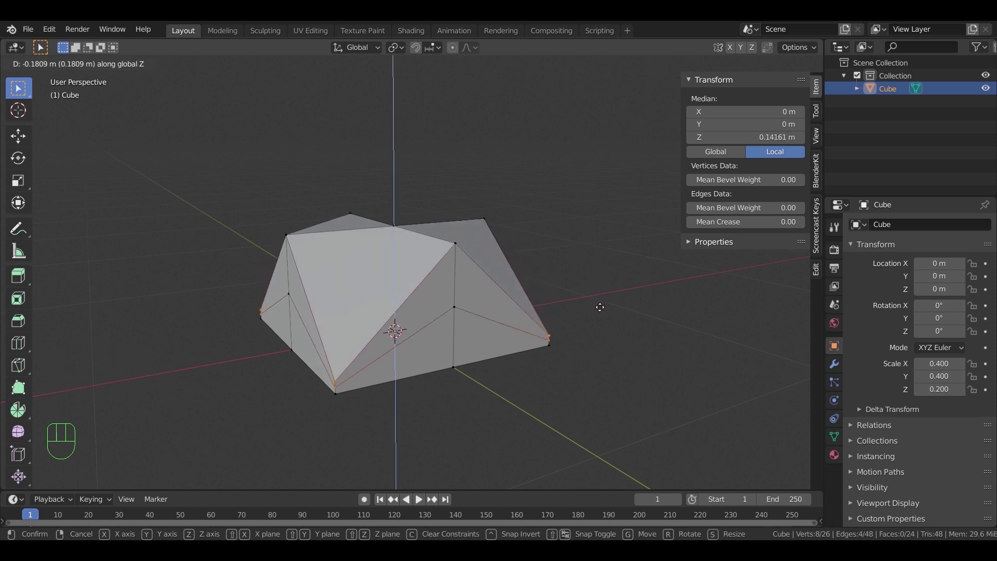
left_click(600, 309)
- Raise four side vertices vertically to start the saddle's peaks
left_click(453, 370)
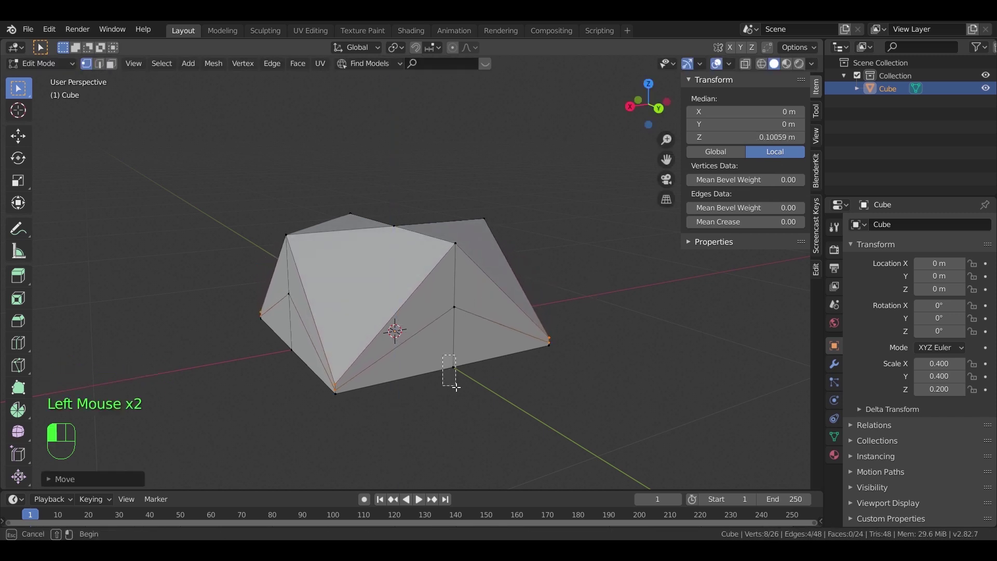
left_click(265, 363, "shift")
middle_click_drag(265, 363, 396, 408)
left_click(270, 408, "shift")
left_click(408, 414, "shift")
key("g")
key("z")
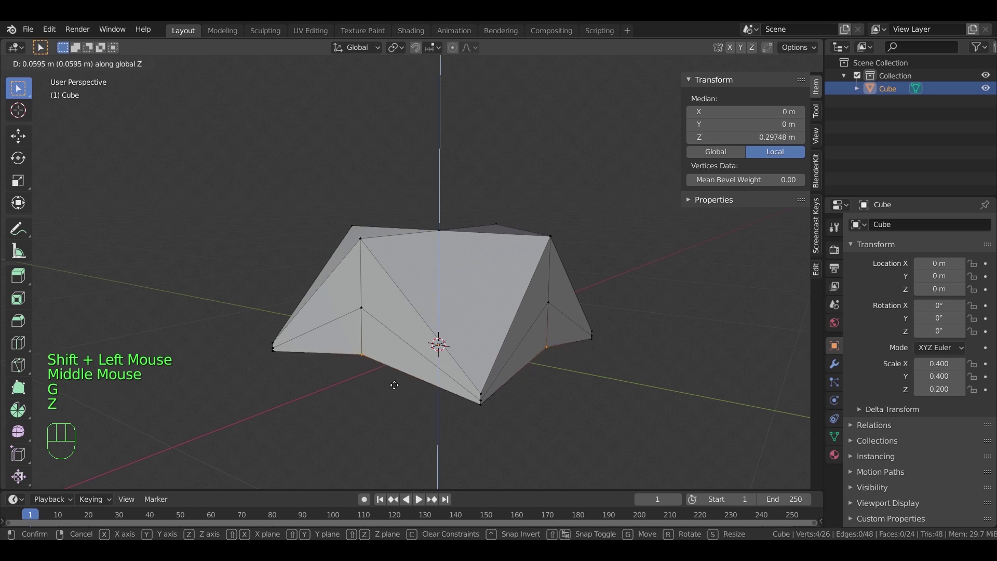
left_click(387, 359)
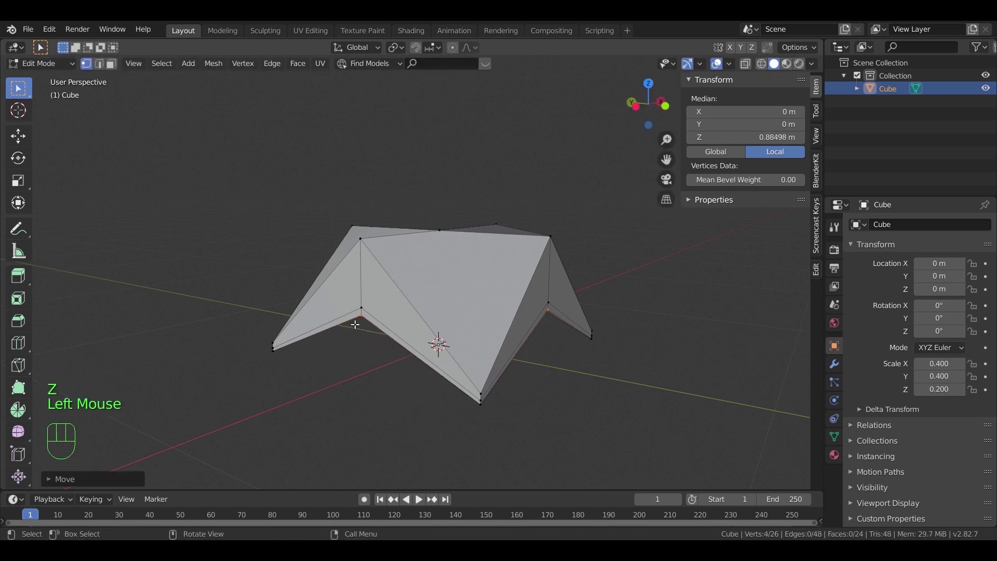
- Raise another set of four vertices vertically to form the central ridge
left_click(357, 329, "shift")
left_click(396, 345, "shift")
middle_click_drag(396, 345, 318, 375)
left_click(475, 339, "shift")
scroll(475, 338, "up", 1)
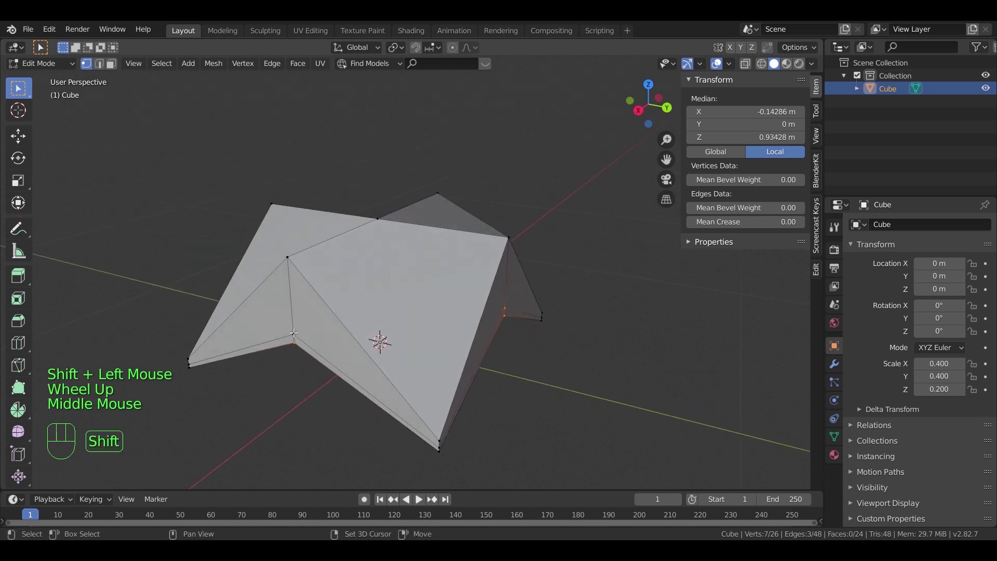
left_click(318, 374, "shift")
key("g")
key("z")
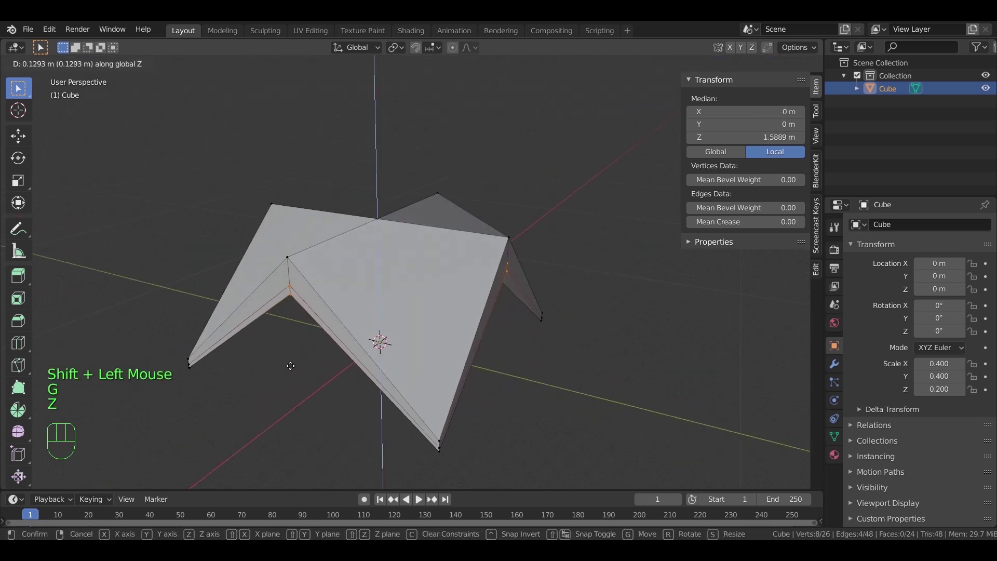
left_click(290, 363)
- Select the bottom centre vertex and inspect the peaked shape from several angles
middle_click_drag(560, 342, 470, 282)
left_click(408, 363)
middle_click_drag(499, 341, 478, 420)
middle_click_drag(560, 397, 592, 352)
- Bevel the selected vertex with a vertex-only bevel
key("ctrl+b")
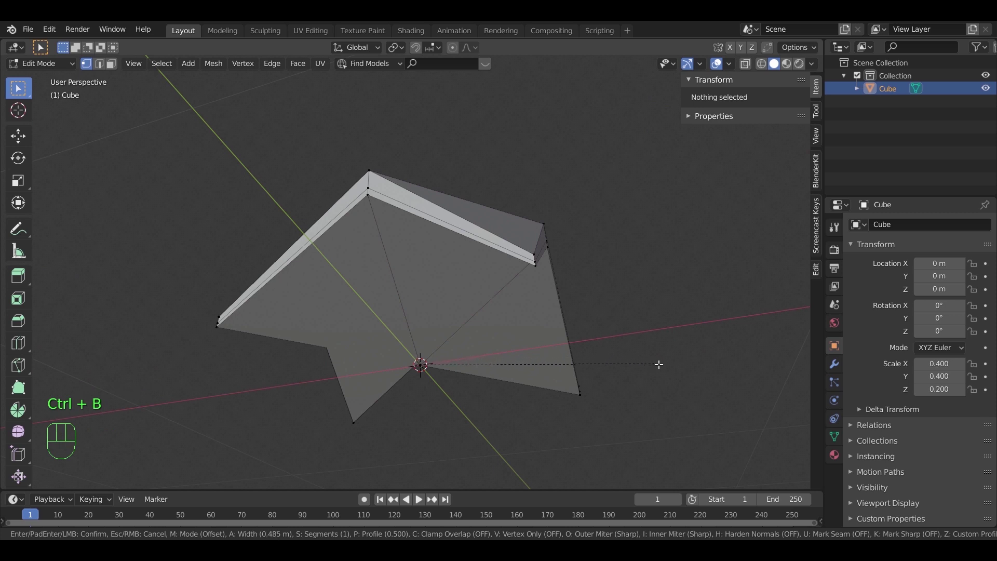
right_click(623, 361)
key("ctrl+shift+b")
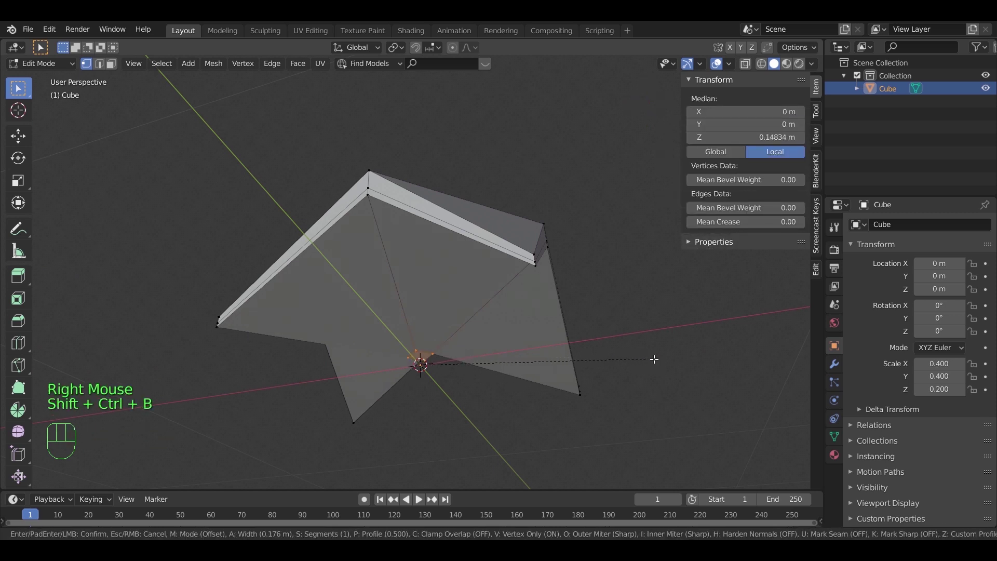
left_click(647, 355)
middle_click_drag(630, 296, 606, 382)
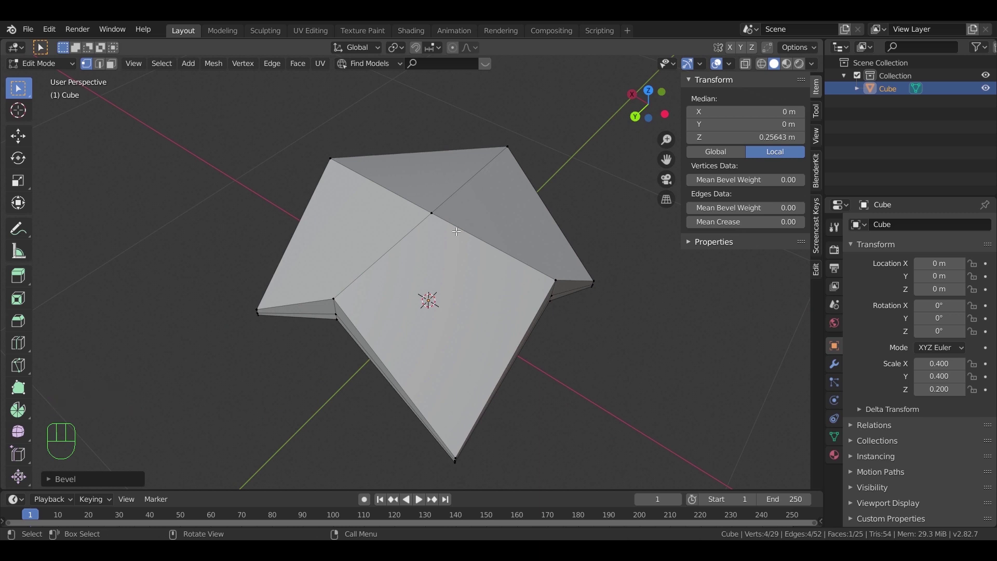
- Lower the top centre vertex to 1.2899 m and return to Object Mode
left_click(433, 214)
key("ctrl+shift+b")
key("ctrl")
right_click(584, 299)
middle_click_drag(583, 299, 581, 256)
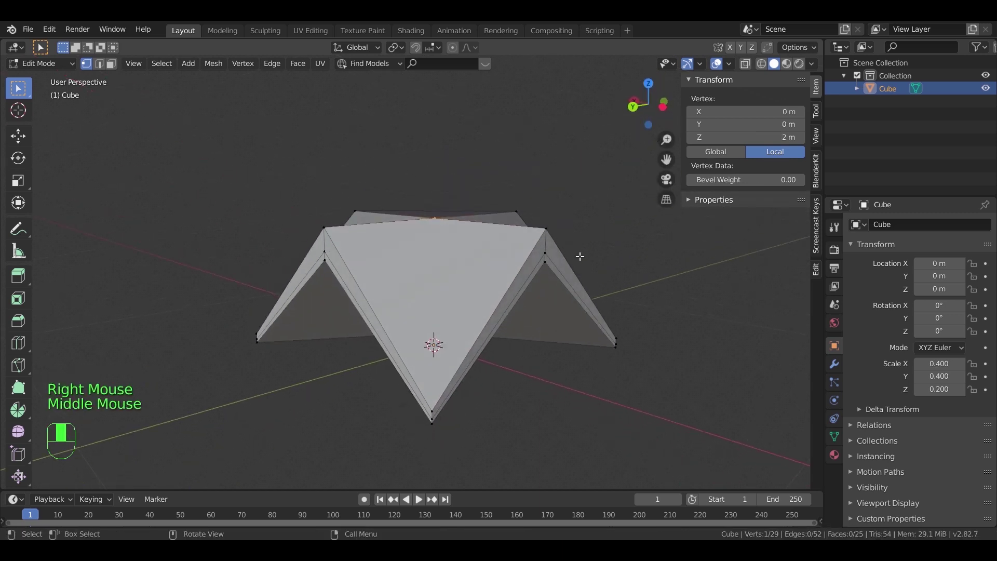
key("g")
key("z")
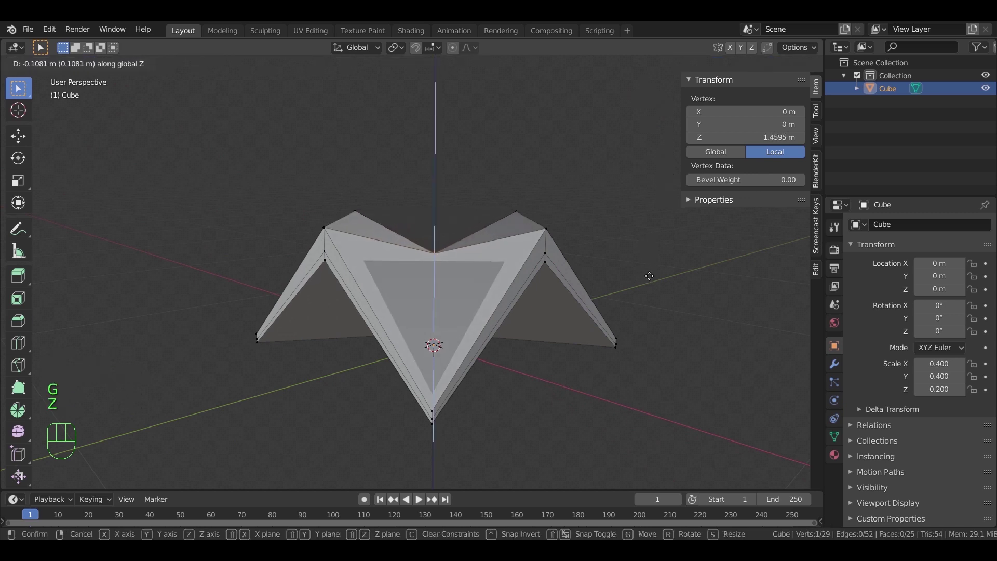
left_click(647, 283)
middle_click_drag(646, 283, 415, 309)
key("Tab")
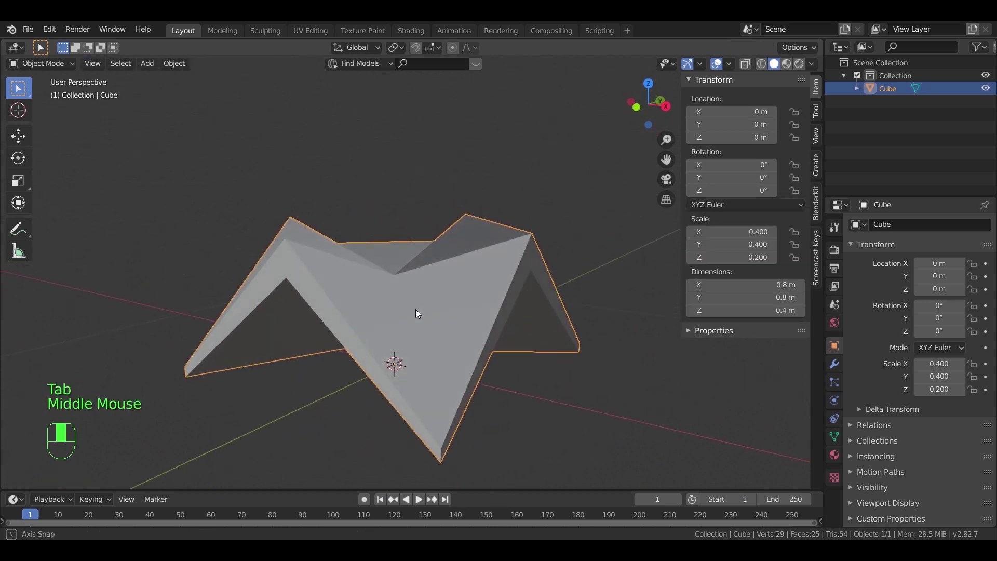
- Add a Subdivision Surface modifier to the cube with Viewport levels set to 2
left_click(837, 364)
left_click(873, 225)
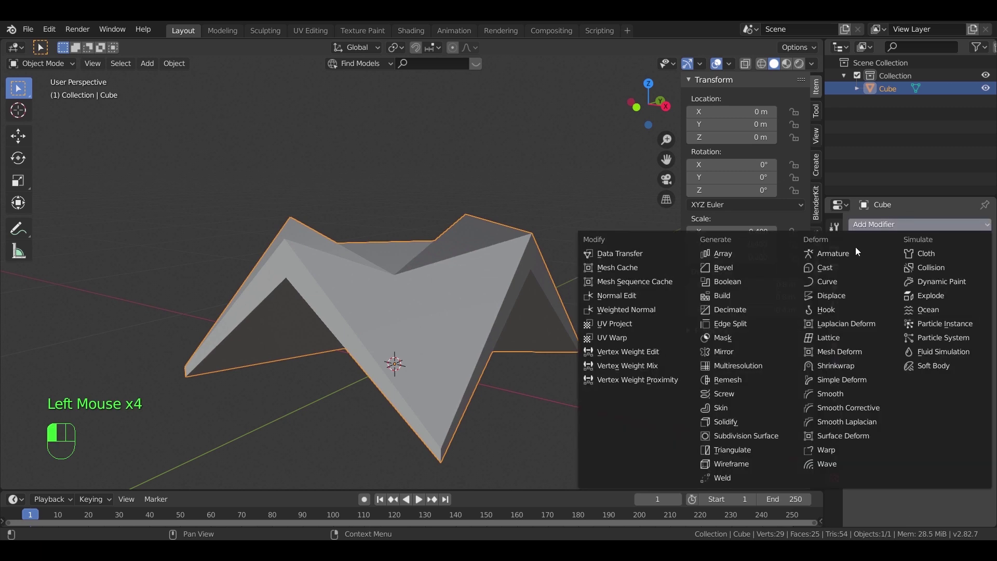
left_click(762, 435)
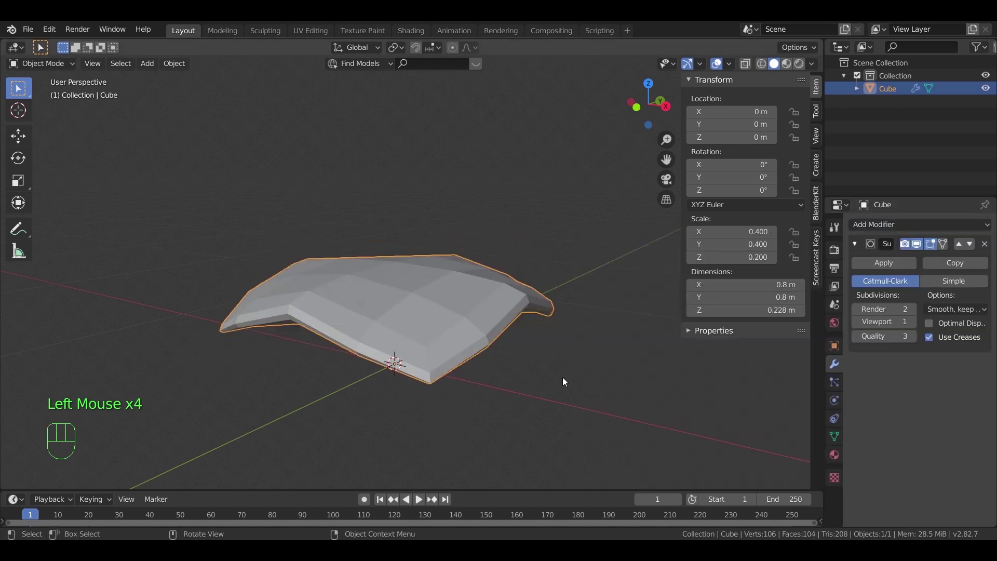
left_click(912, 323)
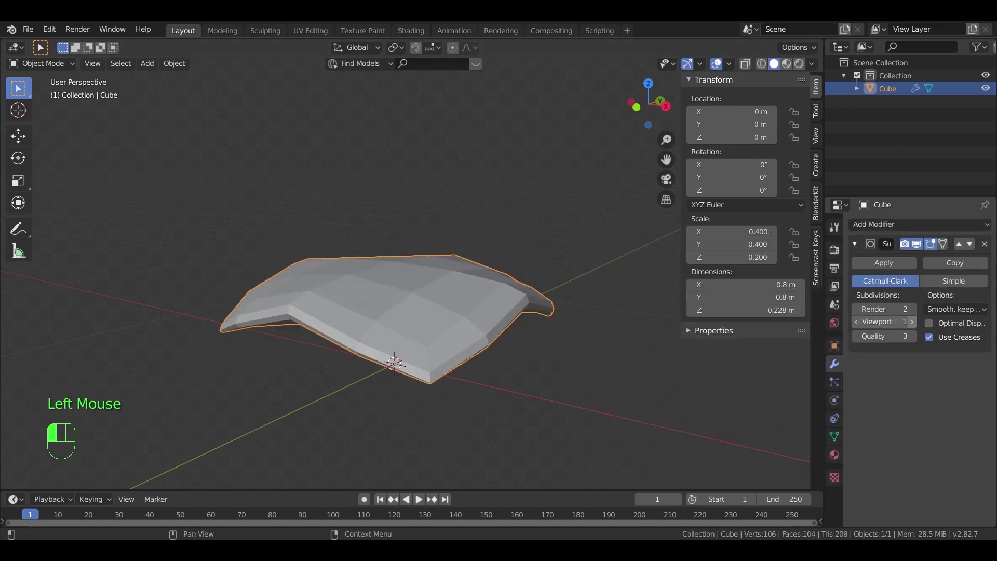
- In front wireframe view, select the bottom cage vertices and lower them vertically
left_click(476, 340)
key("Tab")
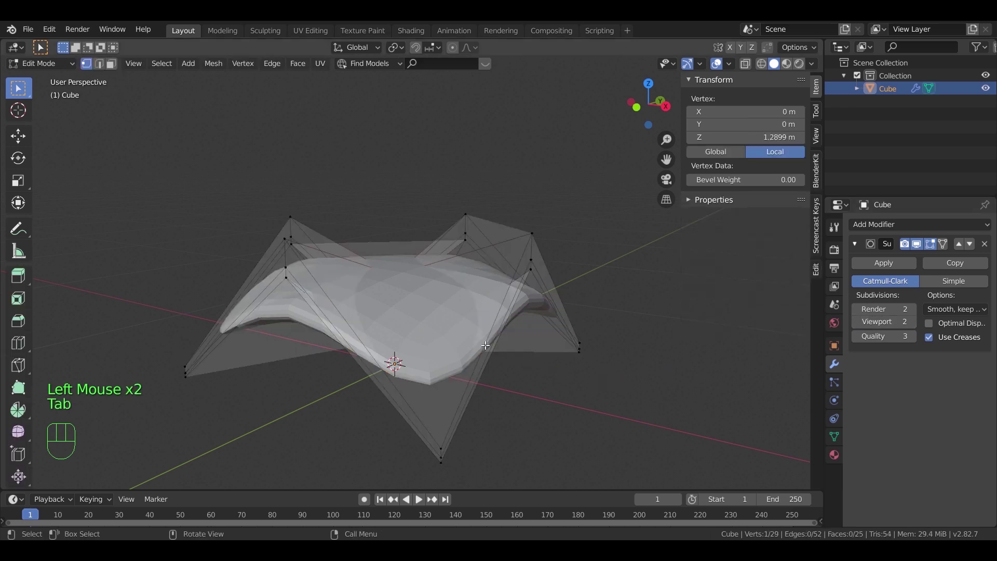
left_click(441, 460)
left_click(441, 450, "shift")
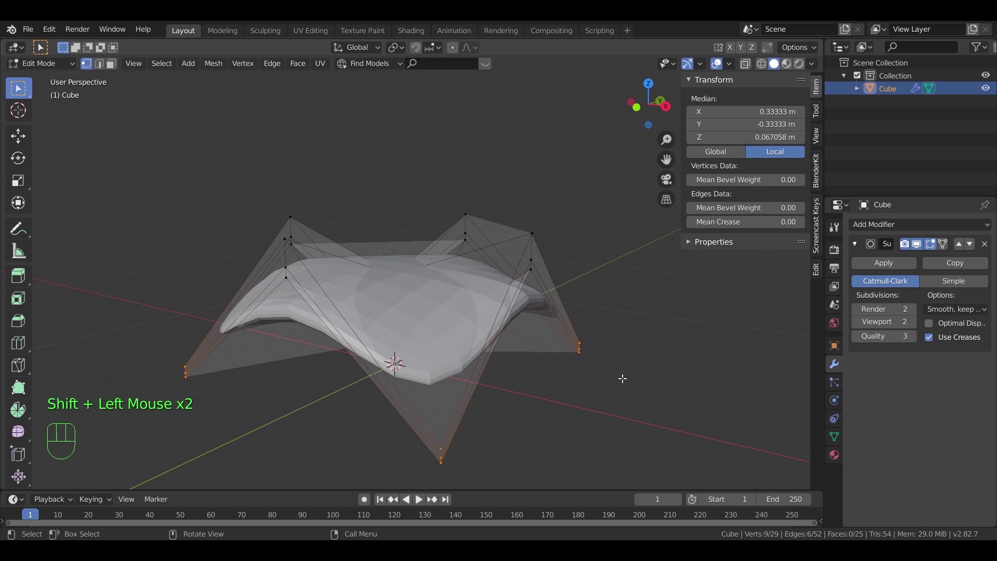
key("KP_1")
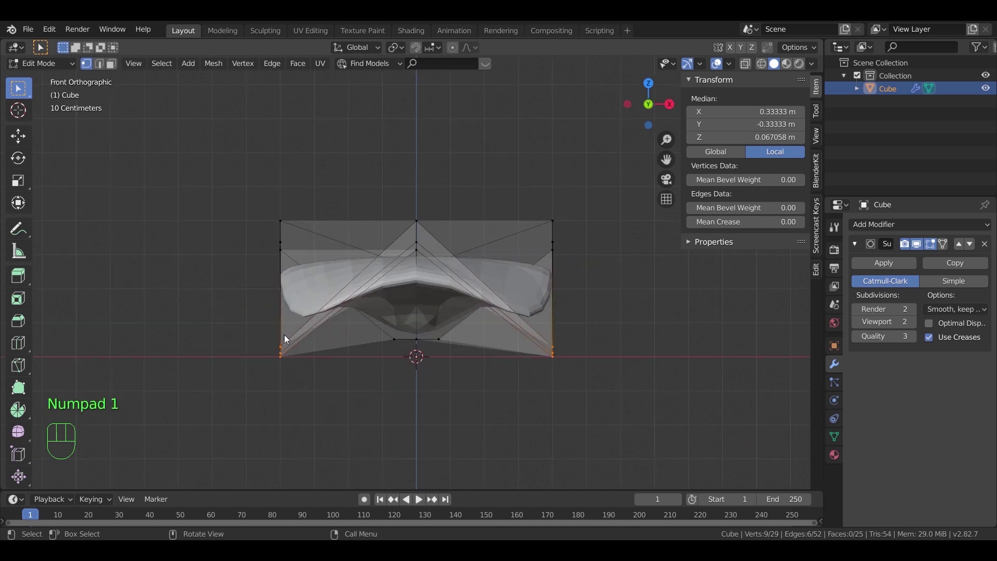
key("z")
left_click(272, 360)
left_click(538, 372, "shift")
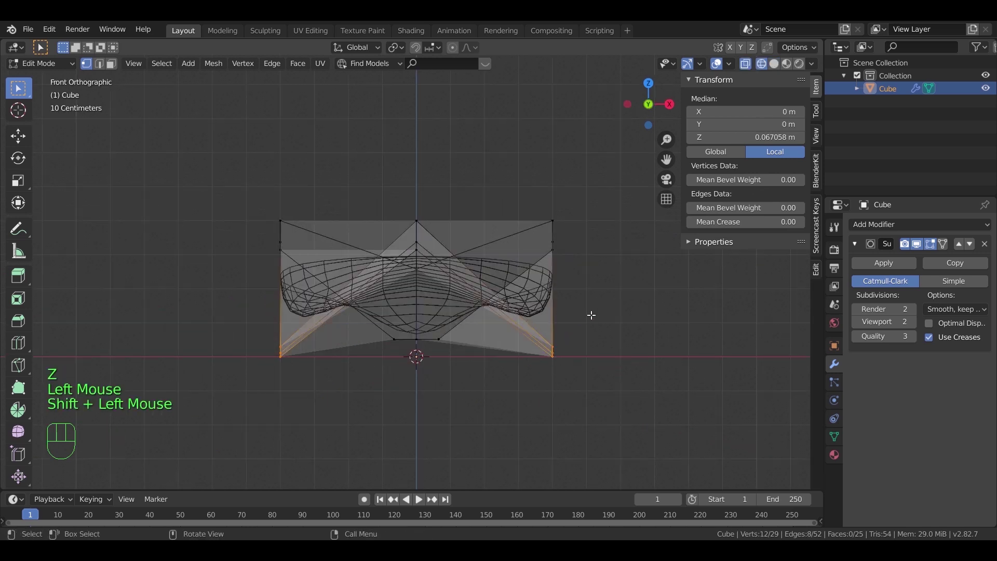
key("g")
key("z")
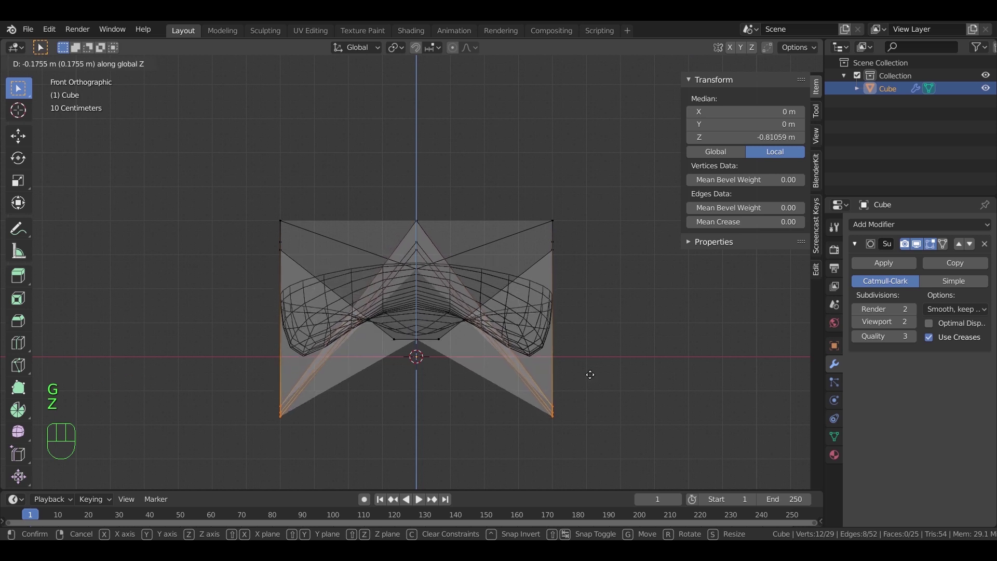
left_click(591, 374)
- Select the top cage vertices from the front and side views and raise them
left_click_drag(550, 216, 592, 261)
left_click_drag(273, 199, 300, 276, "shift")
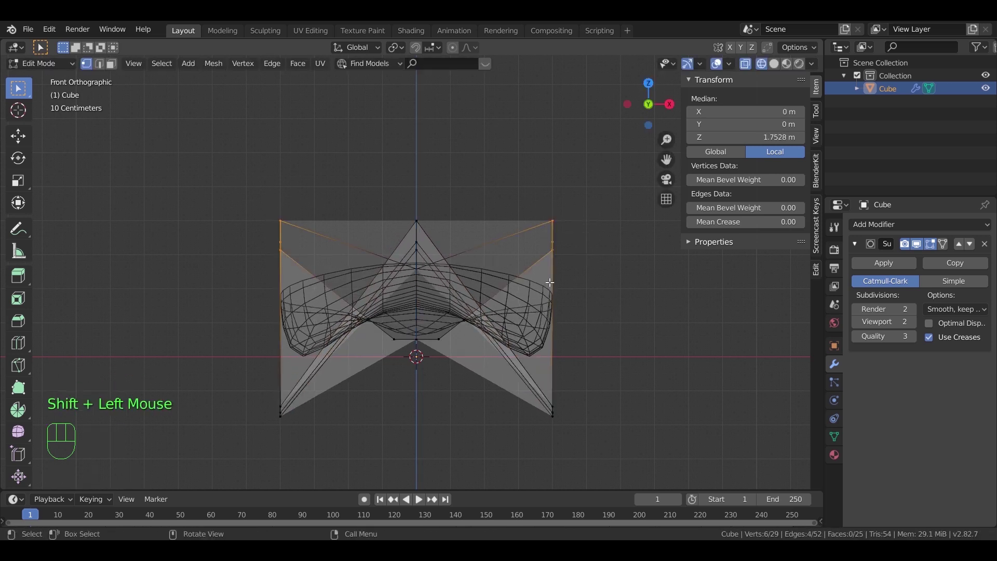
key("KP_3")
left_click_drag(498, 200, 556, 263, "shift")
left_click_drag(217, 191, 269, 273, "shift")
middle_click_drag(270, 272, 525, 324)
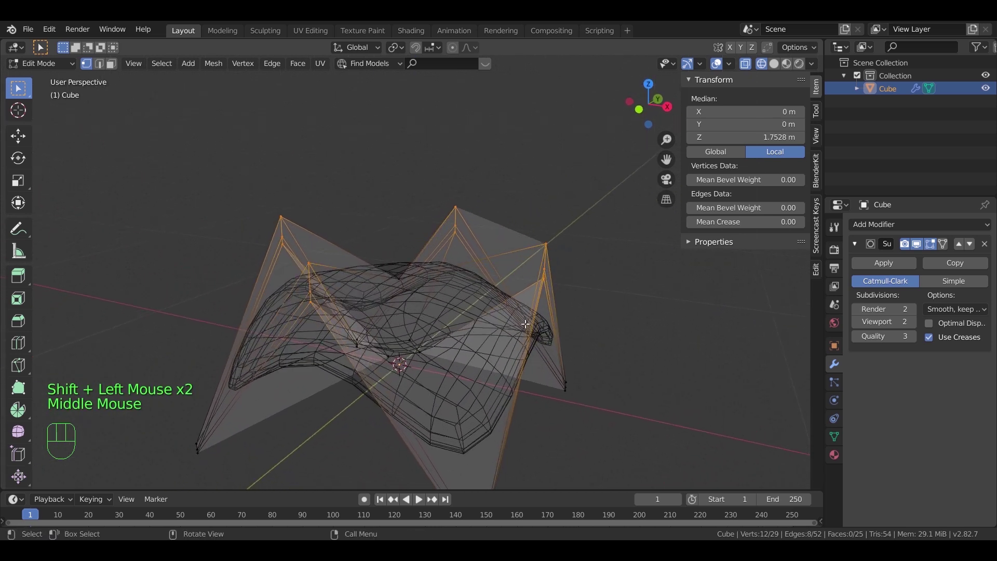
key("KP_1")
key("g")
key("z")
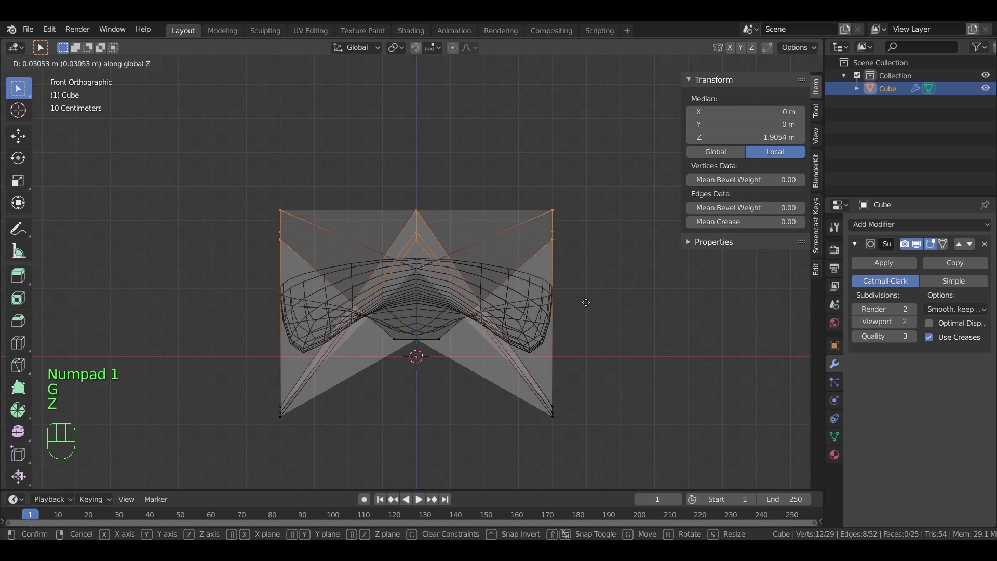
right_click(592, 292)
key("g")
key("z")
left_click(595, 290)
middle_click_drag(596, 292, 549, 283)
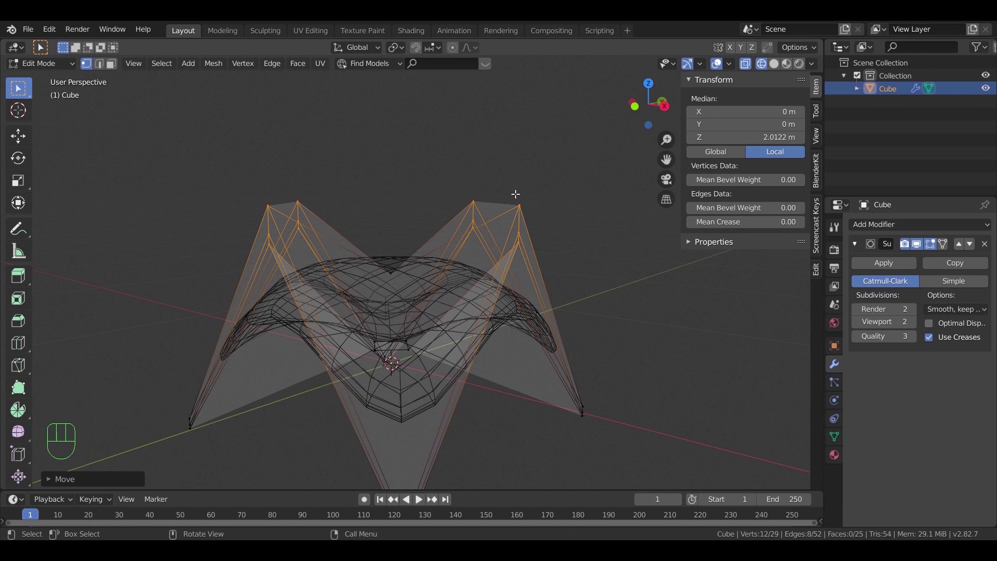
- Raise the four topmost cage vertices higher in front view
key("KP_1")
left_click_drag(213, 153, 577, 217)
middle_click_drag(585, 218, 608, 277)
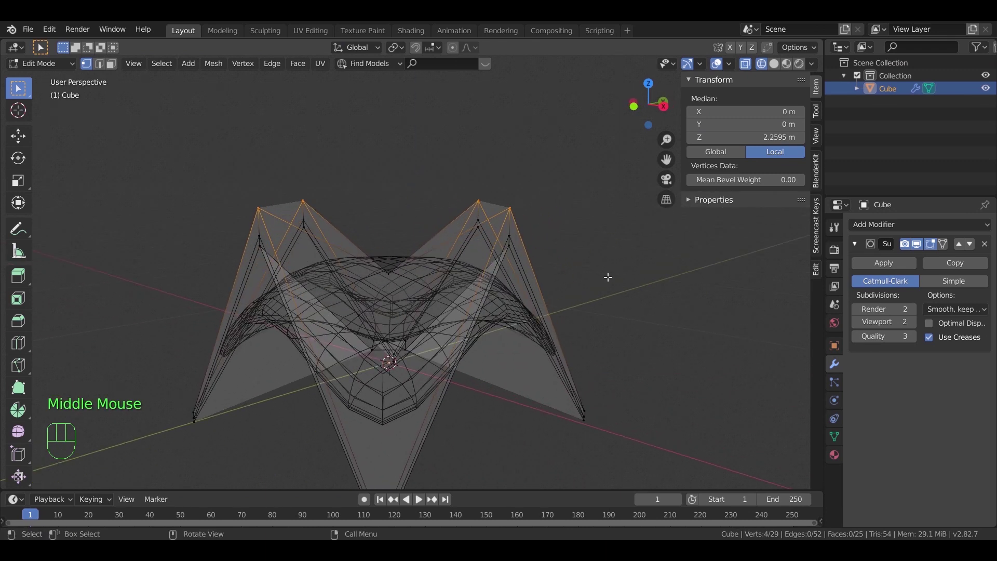
key("g")
key("z")
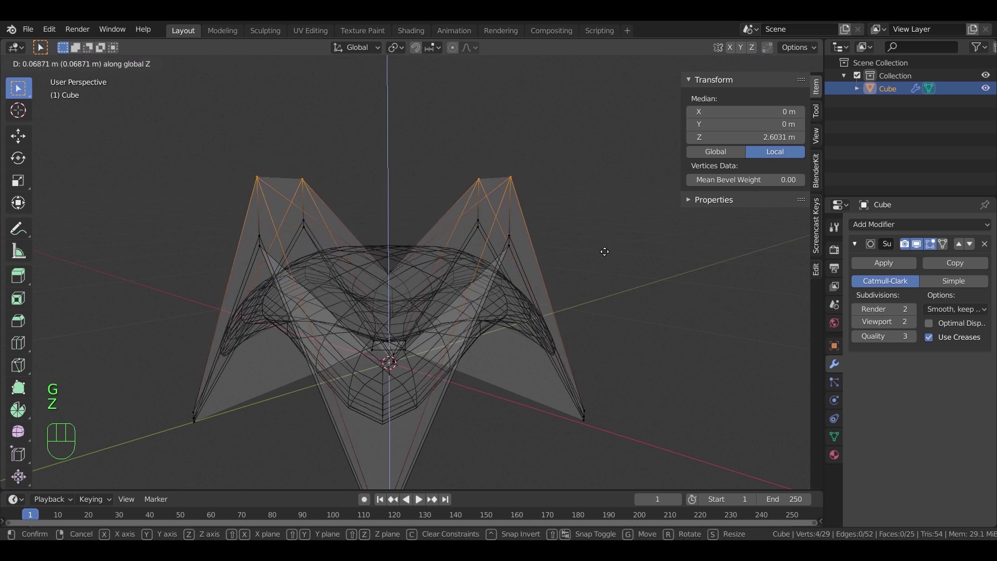
left_click(603, 255)
- Lower the central top vertex to -1.0611 m in solid shading so the surface sags
mouse_move(561, 270)
middle_mouse_down()
mouse_move(452, 296)
mouse_move(467, 332)
mouse_move(390, 334)
mouse_move(393, 302)
mouse_move(419, 292)
middle_mouse_up()
left_click(393, 302)
key("z")
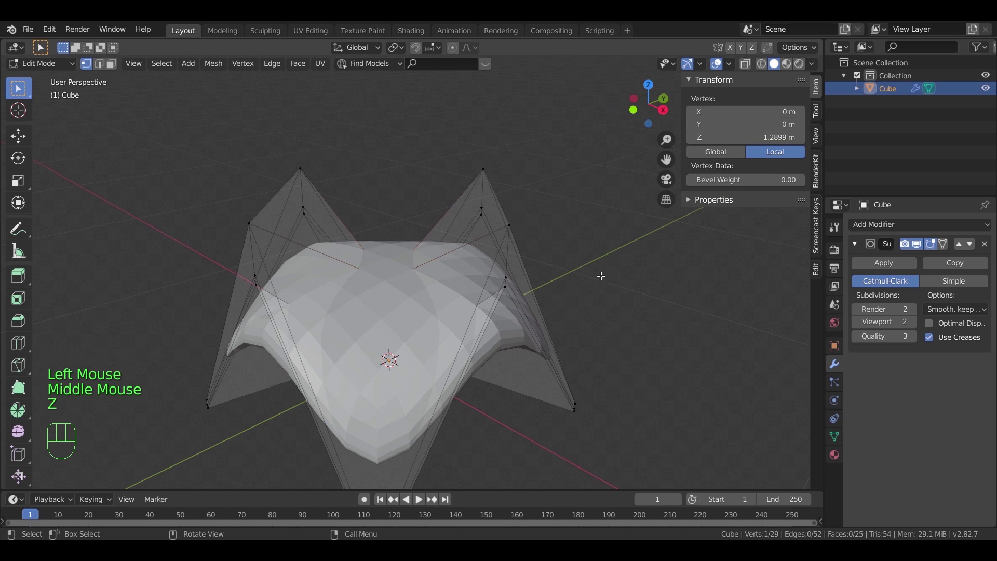
key("g")
key("z")
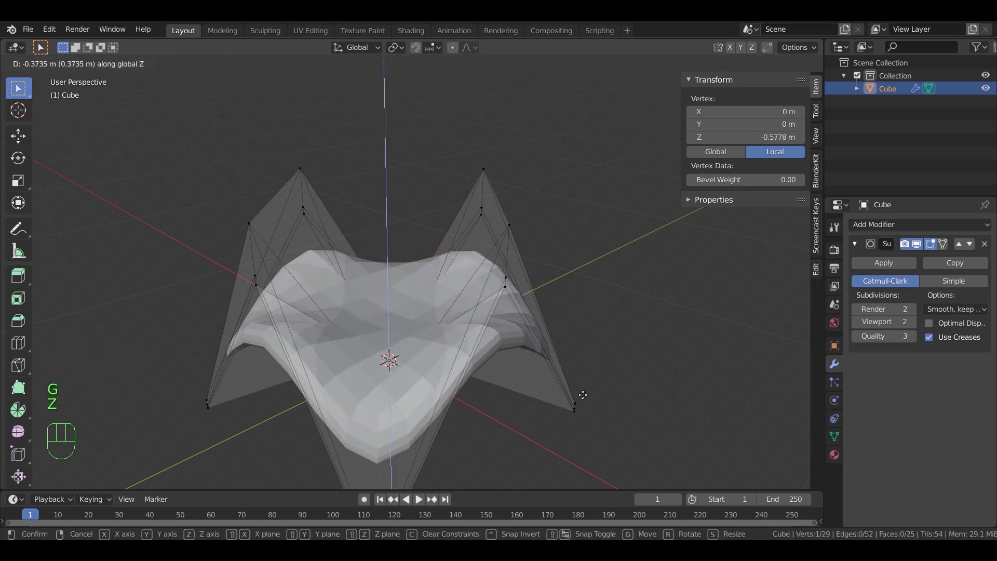
left_click(575, 408)
middle_click_drag(574, 408, 579, 341)
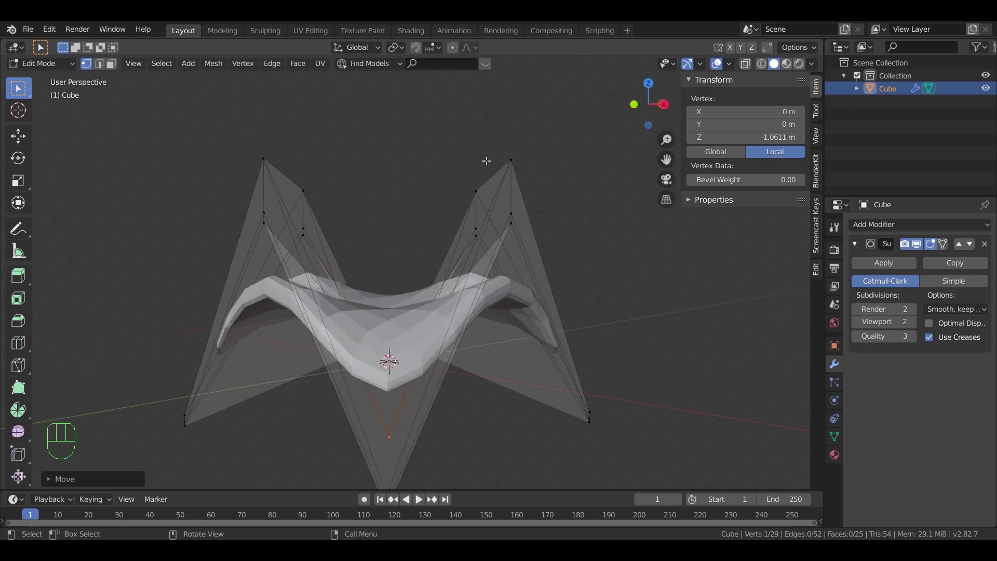
middle_click_drag(553, 285, 583, 278)
scroll(555, 397, "down", 2)
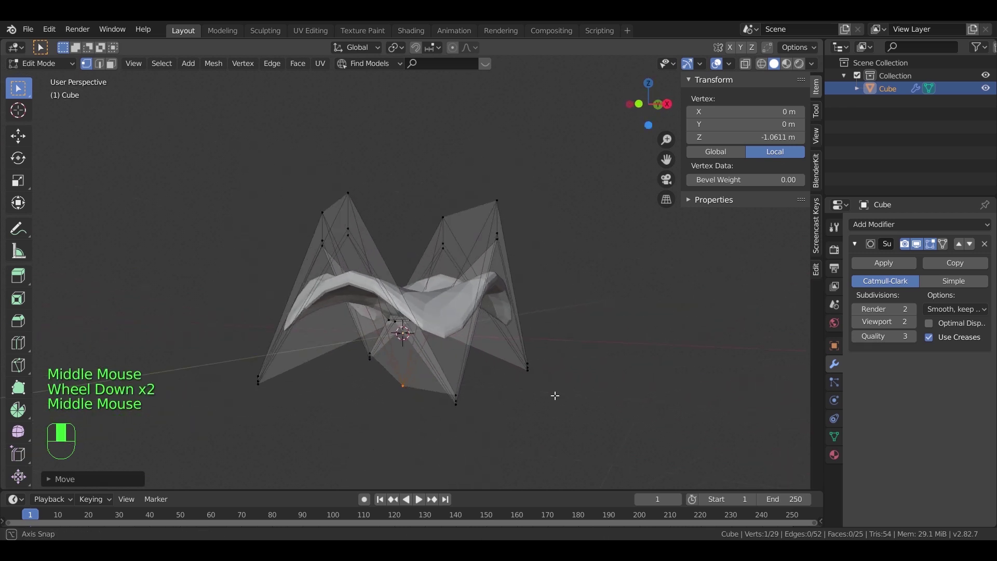
middle_click_drag(555, 397, 578, 395)
- In front view, box-select the bottom corner vertices, excluding the centre, in wireframe
key("KP_1")
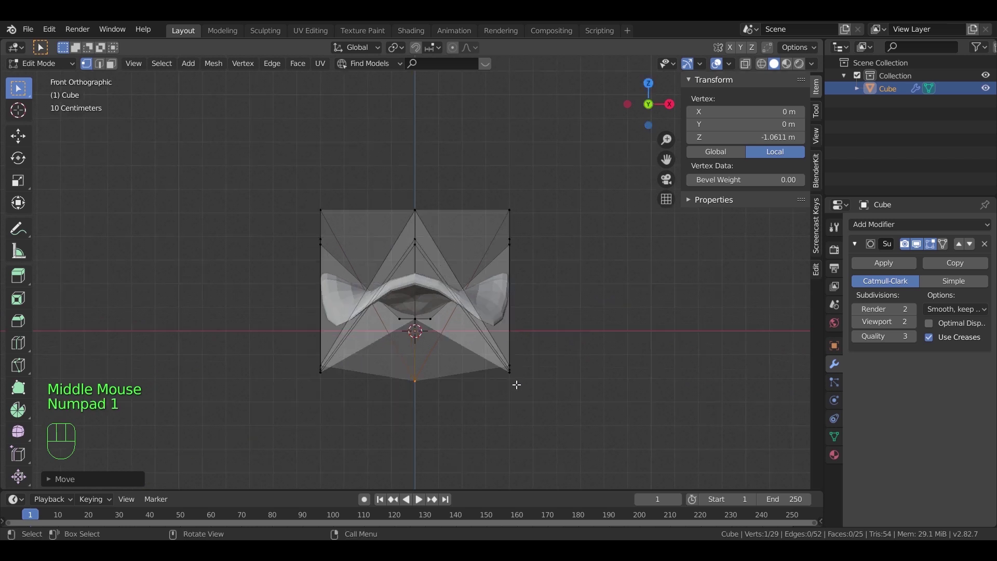
left_click_drag(293, 348, 544, 404)
left_click_drag(404, 361, 448, 423, "ctrl")
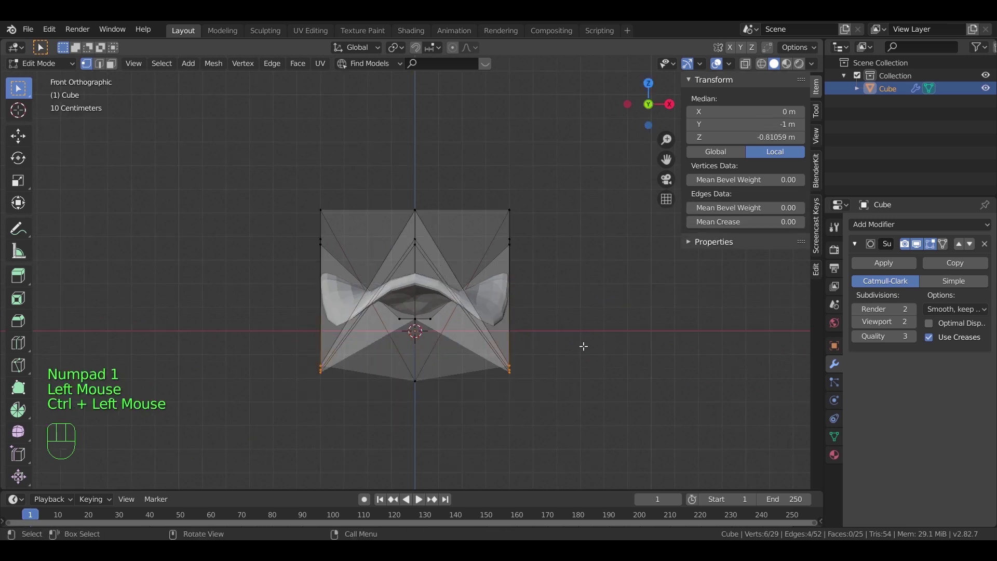
key("g")
key("z")
right_click(586, 375)
key("z")
left_click(392, 359)
- Lower the outer bottom cage vertices to -1.7667 m
left_click(413, 364, "ctrl")
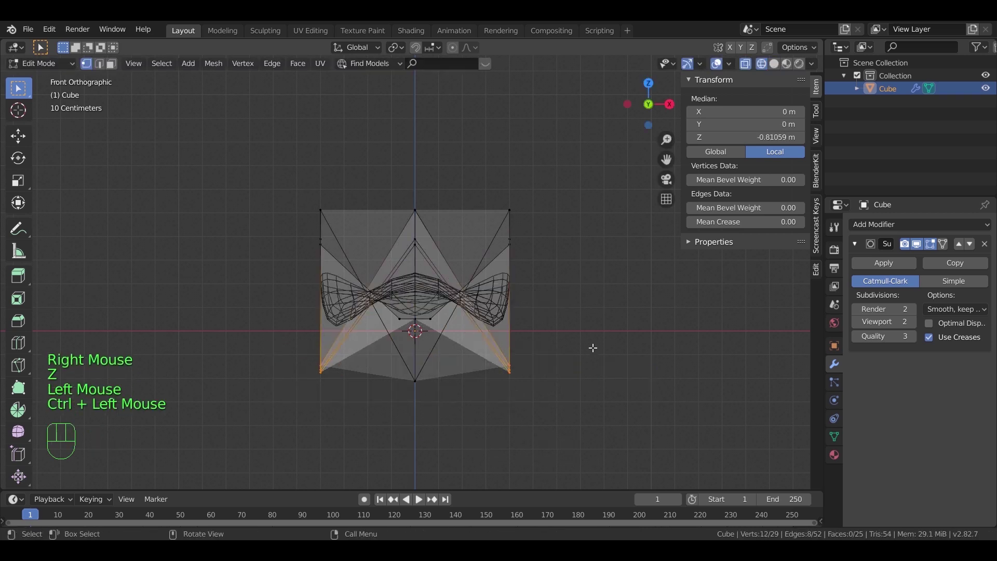
key("g")
key("g")
key("z")
right_click(591, 365)
key("g")
key("z")
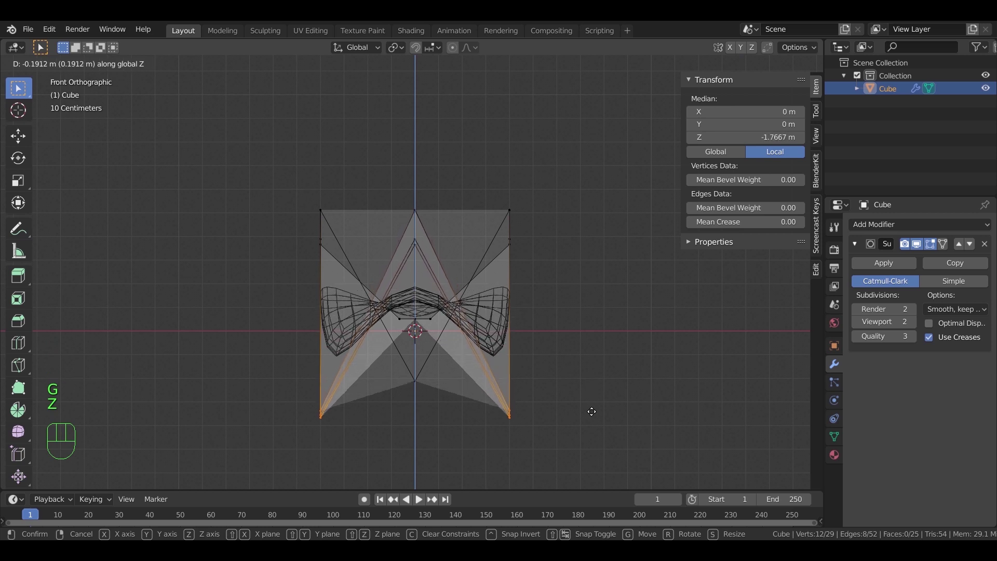
left_click(590, 412)
- Box-select the top-middle and top peak vertices of the cage
left_click_drag(426, 227, 400, 197)
left_click_drag(304, 193, 542, 269, "shift")
mouse_move(556, 275)
middle_mouse_down()
mouse_move(532, 291)
mouse_move(551, 292)
middle_mouse_up()
scroll(590, 307, "up", 2)
- Raise the cage's four top vertices higher along Z to lift the saddle's peaks
key("g")
key("z")
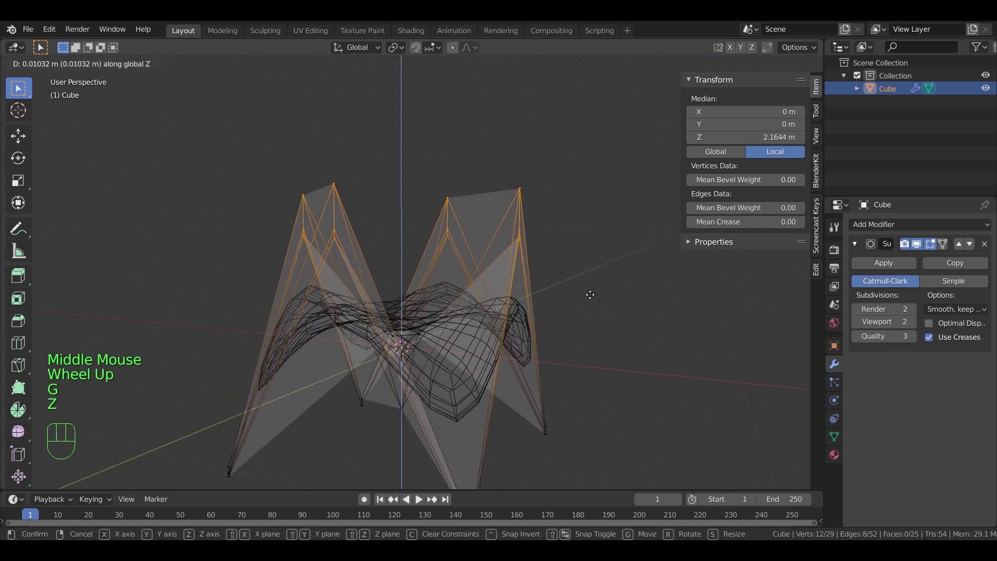
left_click(585, 269)
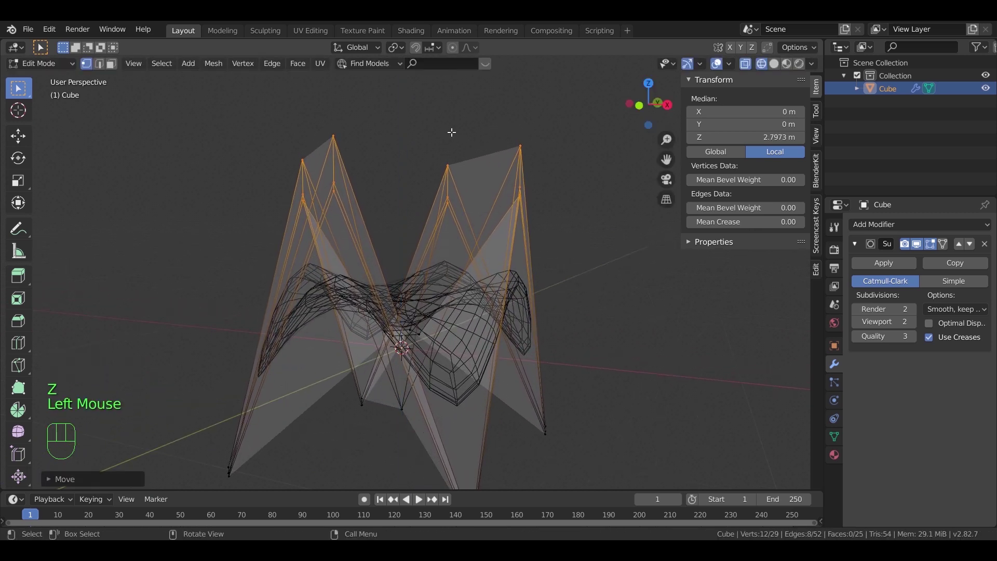
key("KP_1")
left_click_drag(262, 118, 548, 187)
mouse_move(568, 196)
middle_mouse_down()
mouse_move(517, 210)
mouse_move(571, 251)
middle_mouse_up()
key("g")
key("z")
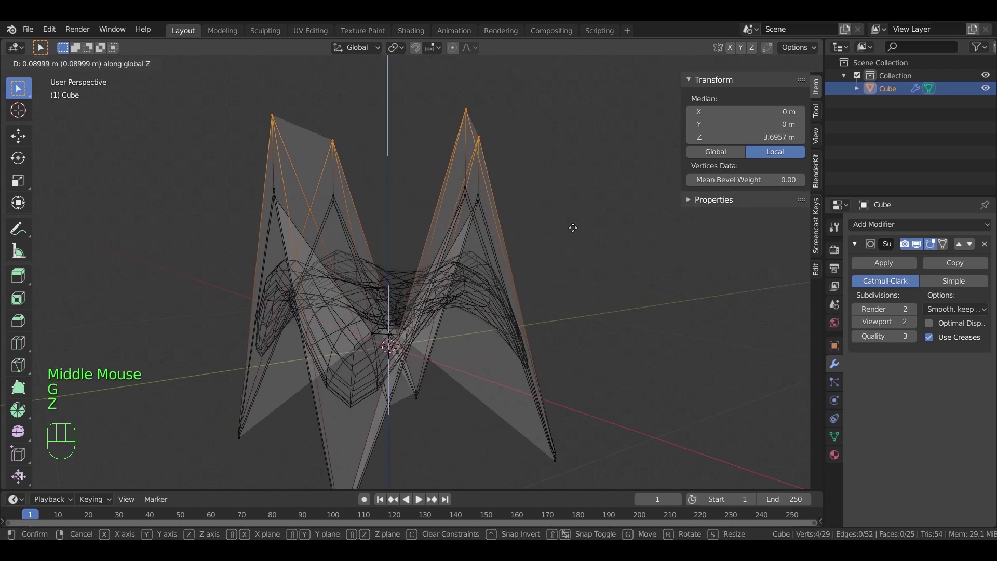
left_click(572, 230)
- Switch between solid and wireframe shading to expose the cage's bottom vertices
key("z")
mouse_move(686, 256)
middle_mouse_down()
mouse_move(619, 271)
mouse_move(663, 282)
mouse_move(643, 294)
middle_mouse_up()
scroll(395, 353, "up", 2)
key("z")
mouse_move(378, 357)
middle_mouse_down()
mouse_move(360, 340)
mouse_move(398, 405)
middle_mouse_up()
scroll(387, 385, "down", 2)
- Select the cage's bottom edge loop and lower it along Z
left_click(397, 407)
middle_click_drag(442, 430, 417, 357)
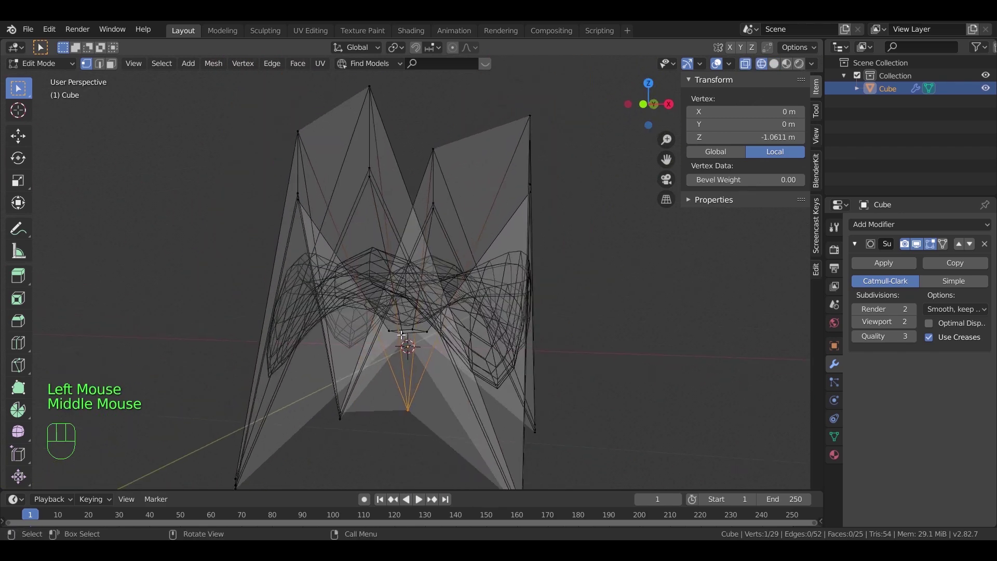
left_click(407, 336)
left_click(421, 334, "alt")
left_click(418, 331)
left_click(416, 329, "alt")
left_click(413, 327)
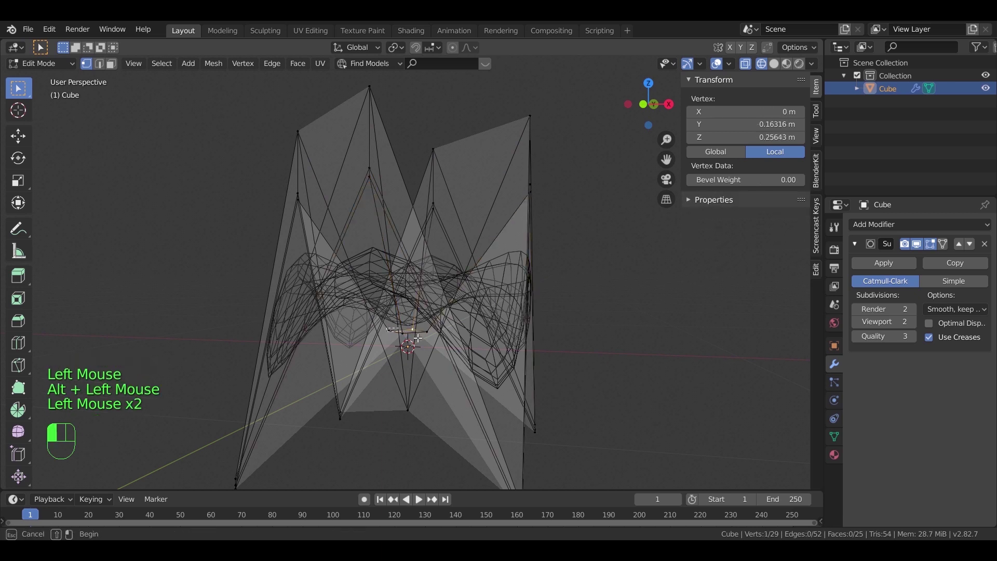
left_click(419, 338, "alt")
key("g")
key("z")
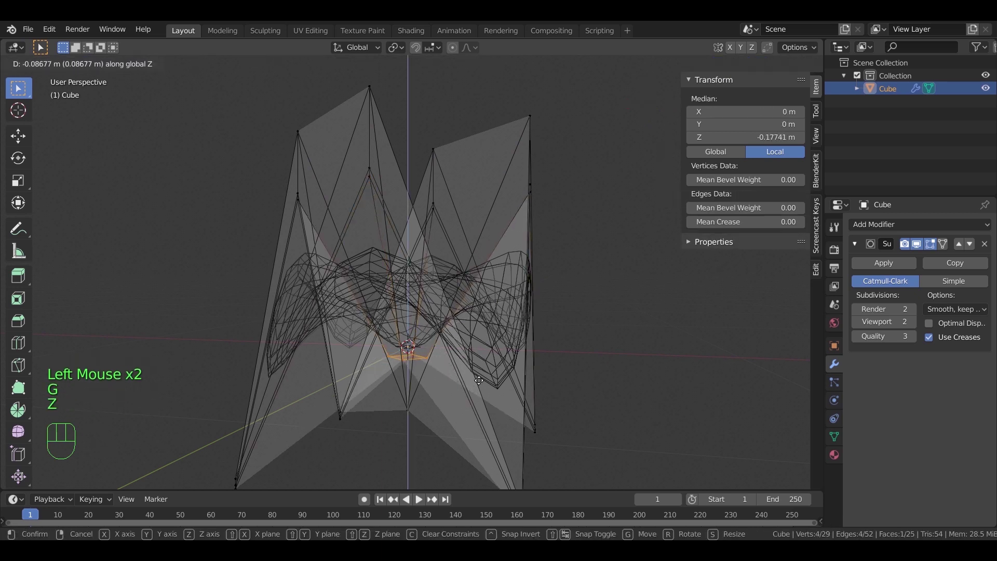
left_click(479, 380)
- Nudge the selection vertically once more in solid shading, then return to Object Mode
mouse_move(418, 420)
middle_mouse_down()
mouse_move(509, 411)
mouse_move(591, 353)
middle_mouse_up()
key("z")
key("g")
key("z")
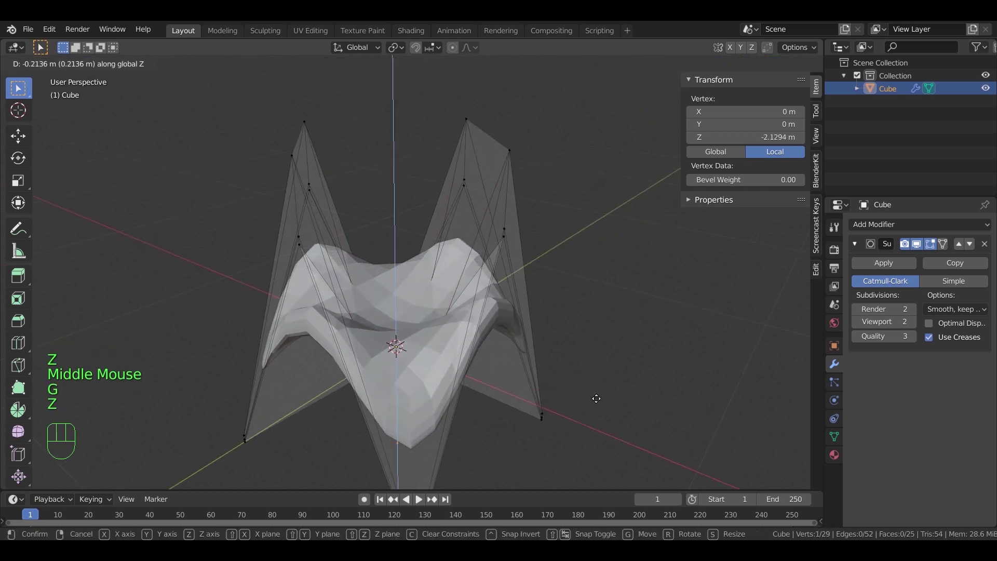
left_click(597, 399)
key("Tab")
middle_click_drag(603, 320, 558, 321)
middle_click_drag(584, 318, 585, 317)
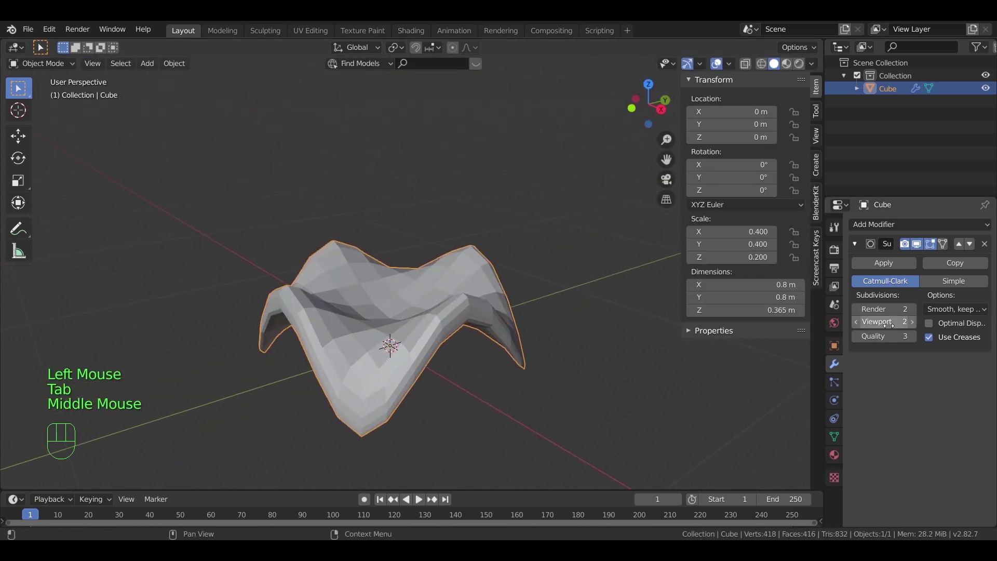
- Raise the viewport subdivision level and apply the Subdivision Surface modifier to the saddle
left_click(913, 322)
middle_click_drag(581, 400, 504, 362)
scroll(615, 386, "up", 4)
scroll(585, 317, "down", 2)
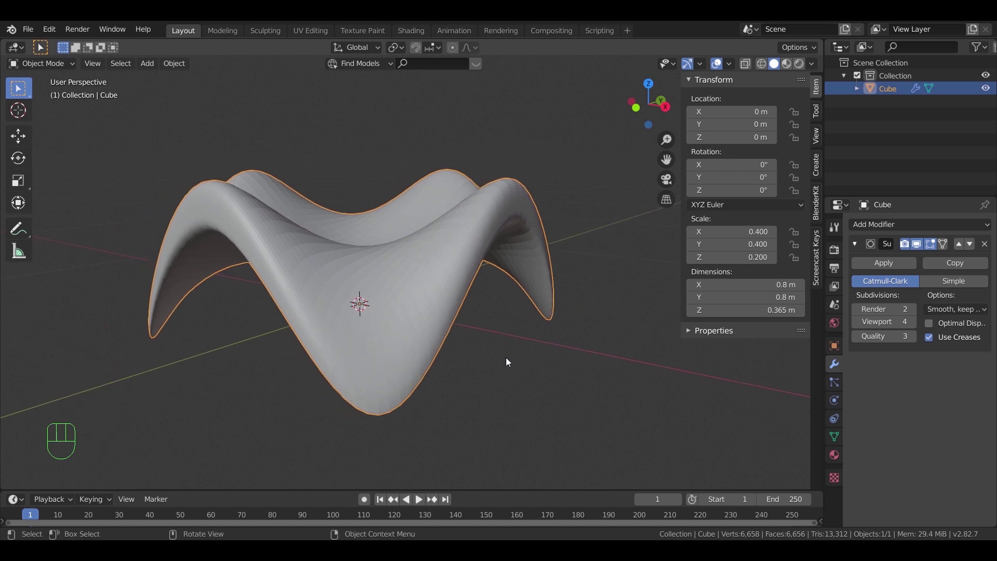
middle_click_drag(510, 360, 572, 353)
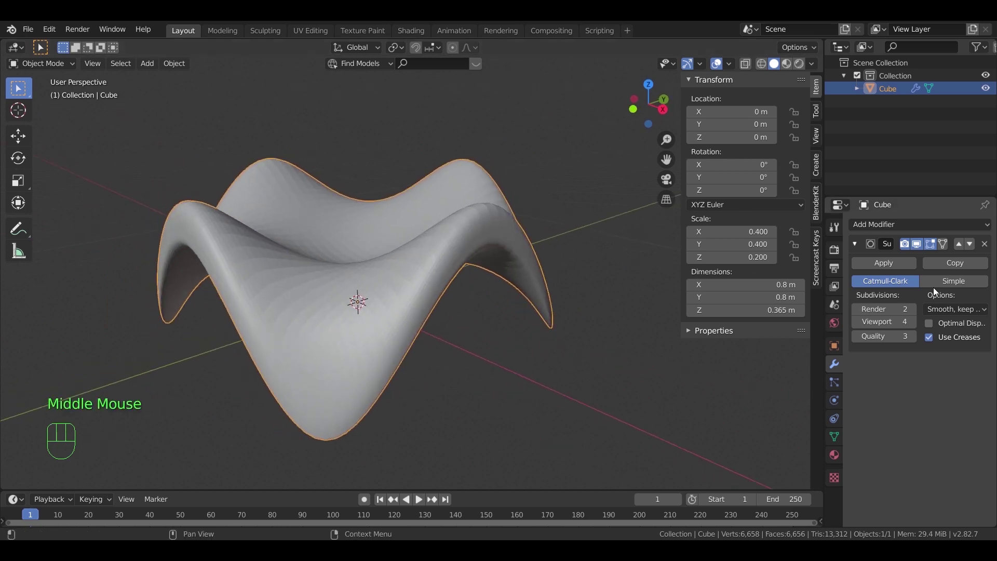
left_click(890, 265)
left_click(561, 352)
left_click(394, 303)
middle_click_drag(395, 303, 441, 316)
- Add a plane, rotate it 90° about Y, and slide it along X to the saddle's edge
key("shift+a")
mouse_move(441, 292)
left_click(496, 292)
scroll(487, 329, "down", 4)
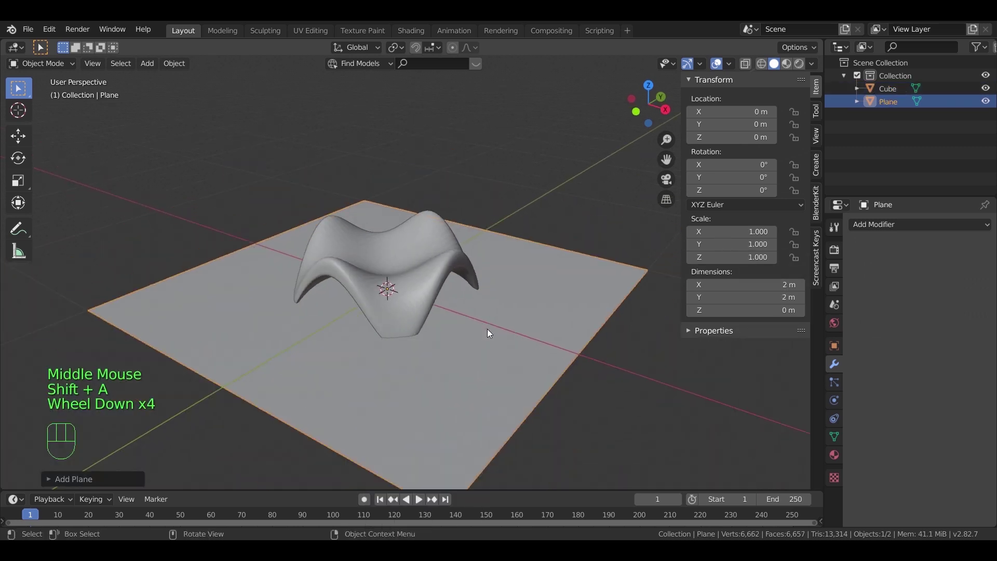
key("r")
key("x")
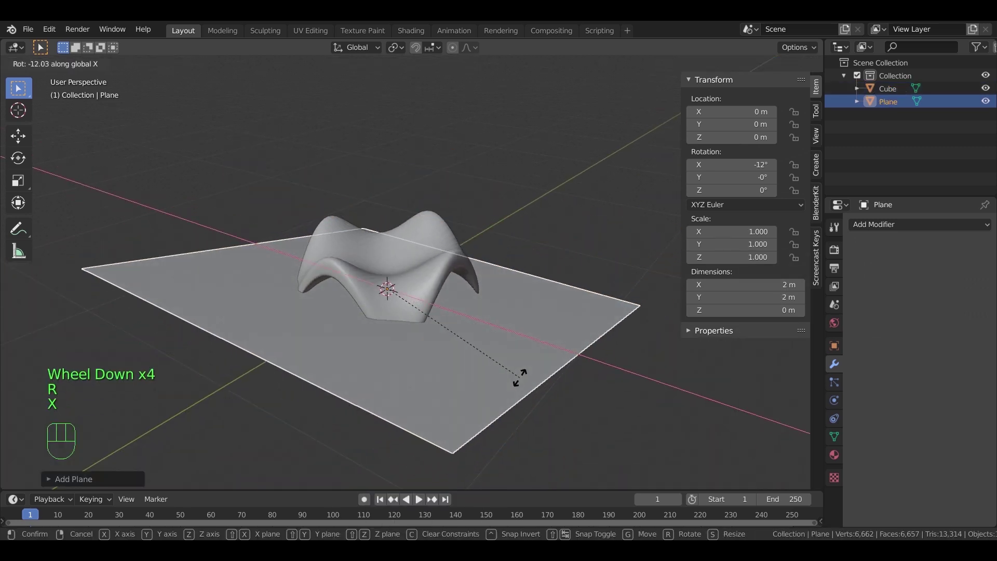
type("y90")
left_click(522, 390)
middle_click_drag(523, 388, 495, 358)
key("g")
key("y")
key("x")
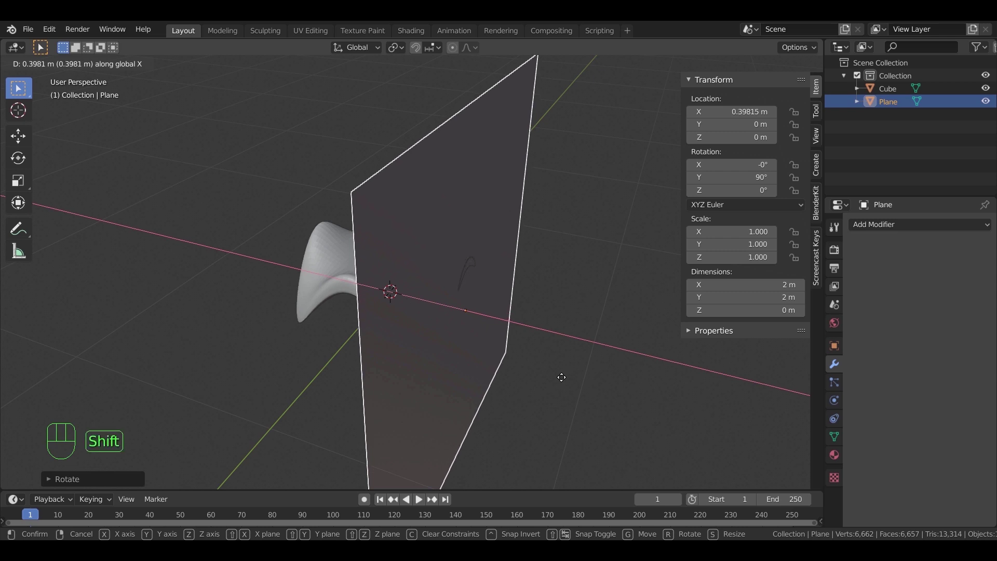
left_click(566, 377, "shift")
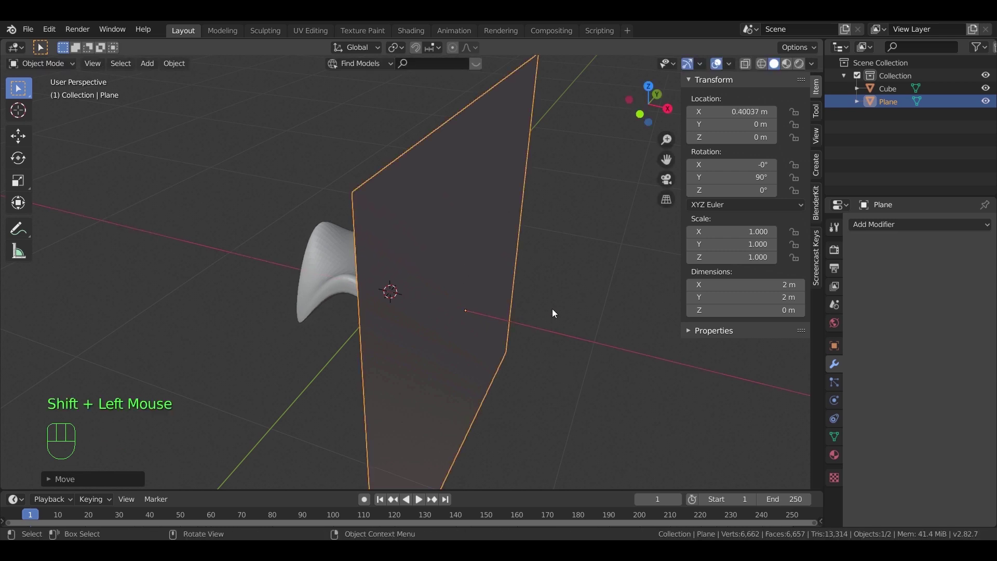
- Switch to the front view and turn on the wireframe overlay for all meshes
key("KP_3")
key("KP_1")
left_click(536, 261)
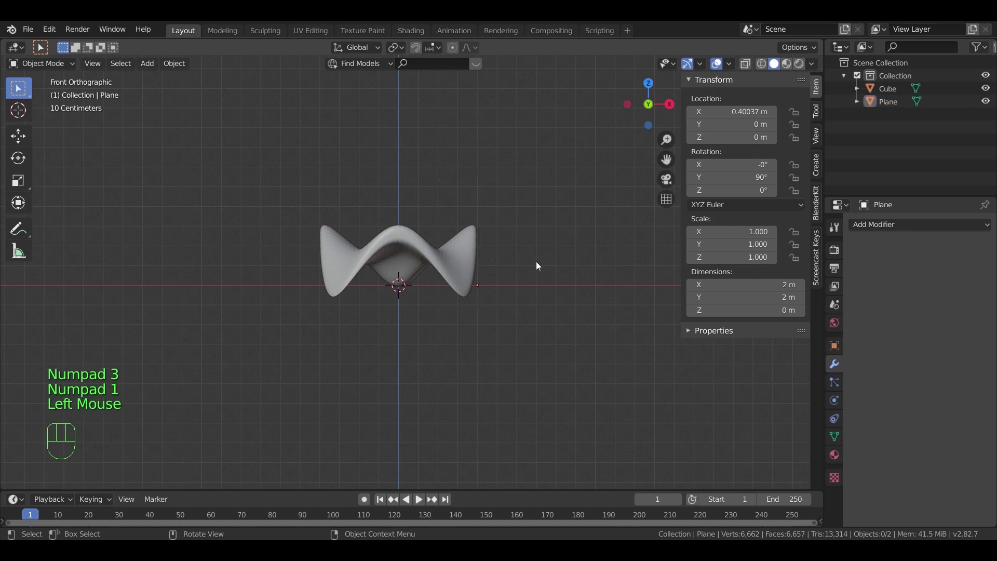
left_click(730, 64)
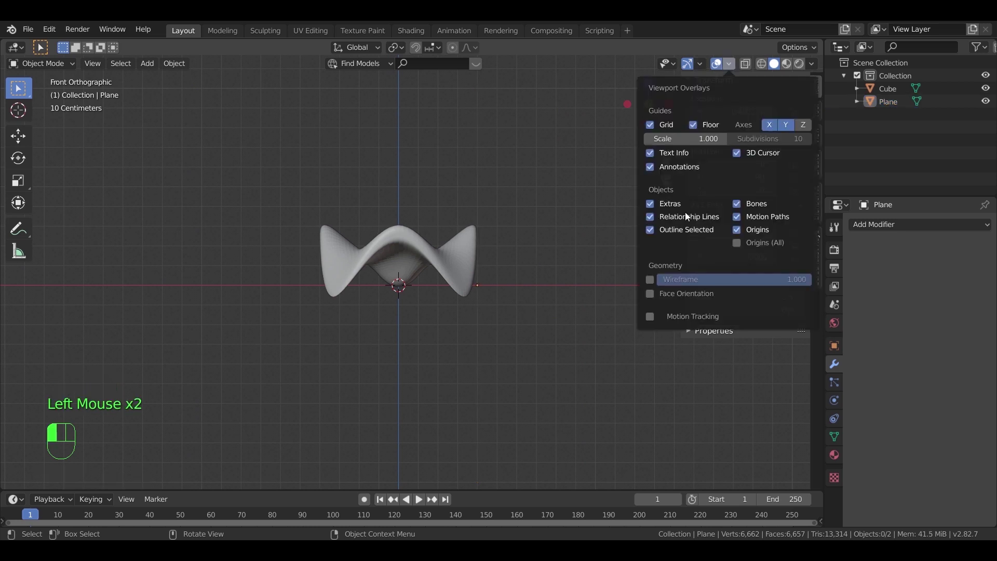
left_click(653, 279)
- Raise the upright plane along Z to 0.060418 m
left_click(479, 163)
middle_click_drag(513, 227, 528, 282, "shift")
scroll(543, 289, "up", 3)
scroll(542, 289, "up", 2)
left_click(529, 282)
key("g")
key("z")
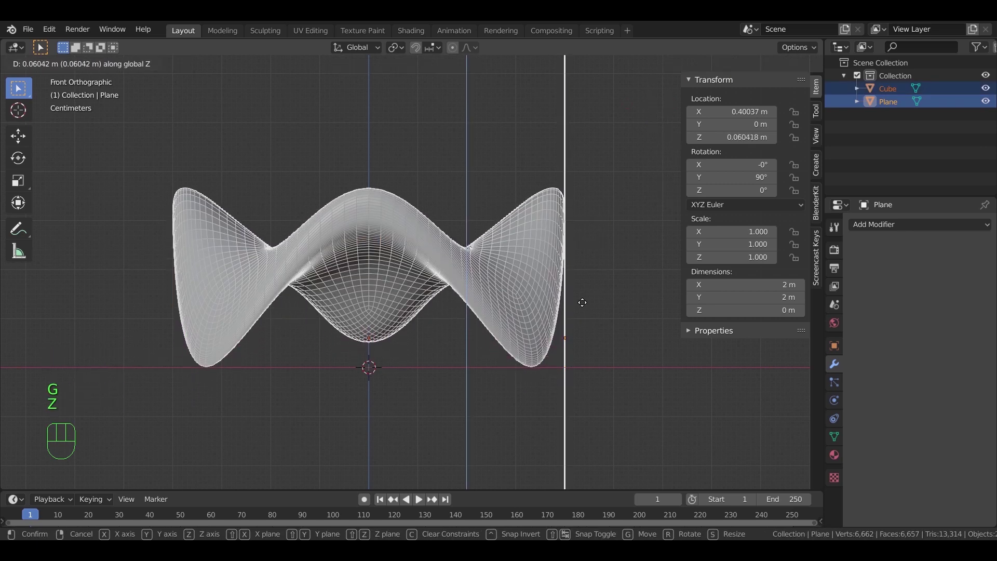
left_click(603, 236)
left_click(566, 213)
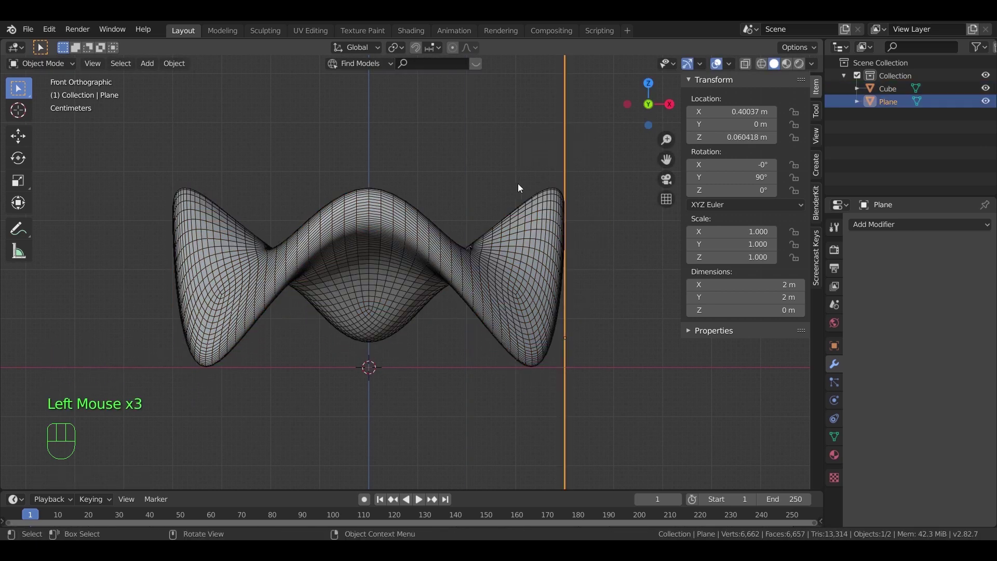
- Give the plane an Array modifier with 55 copies at constant Z offset -0.015 m, hidden in the viewport
left_click(884, 226)
left_click(758, 251)
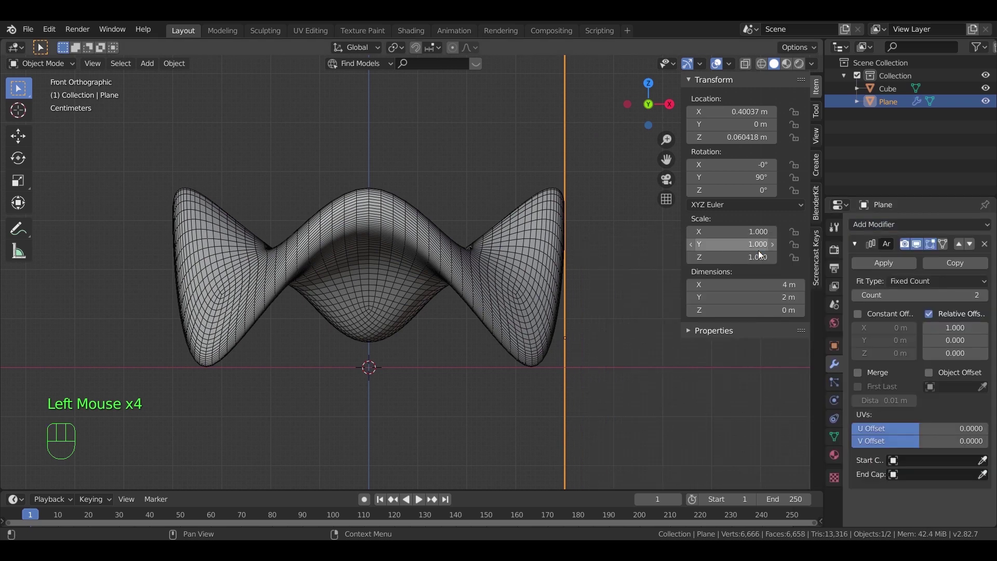
left_click(930, 315)
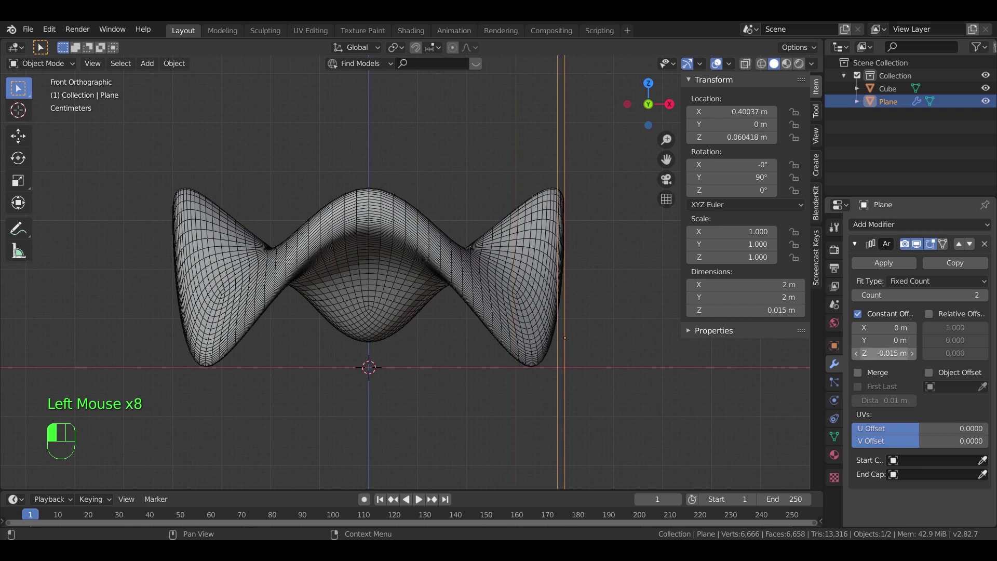
left_click(917, 298)
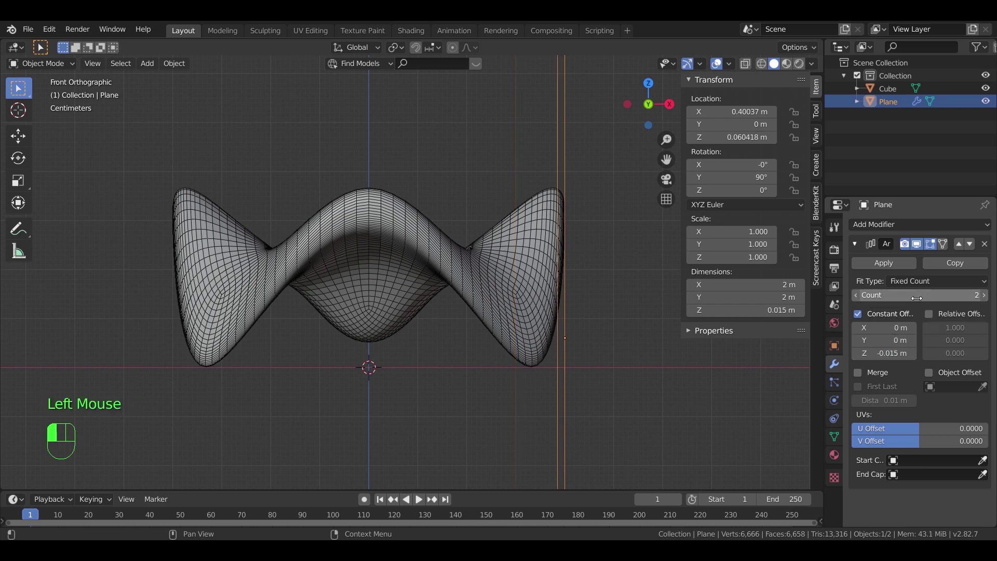
left_click_drag(921, 295, 972, 294)
middle_click_drag(622, 324, 616, 351)
scroll(515, 333, "down", 3)
scroll(515, 334, "down", 4)
scroll(616, 351, "up", 2)
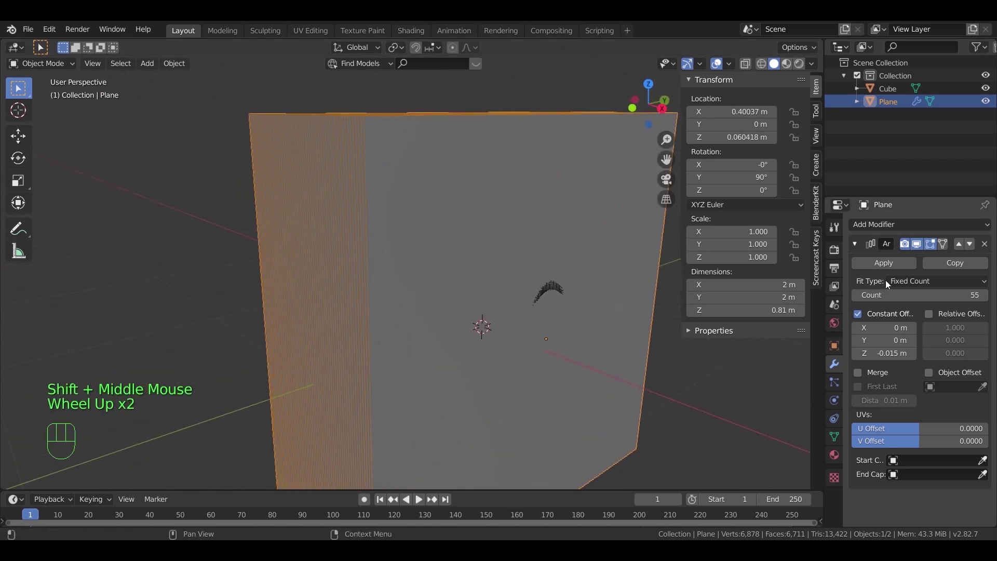
left_click(913, 243)
- Add a Boolean modifier that intersects the plane stack with the saddle Cube
left_click(854, 244)
mouse_move(608, 358)
middle_mouse_down()
mouse_move(587, 364)
mouse_move(637, 363)
mouse_move(621, 363)
middle_mouse_up()
left_click(885, 227)
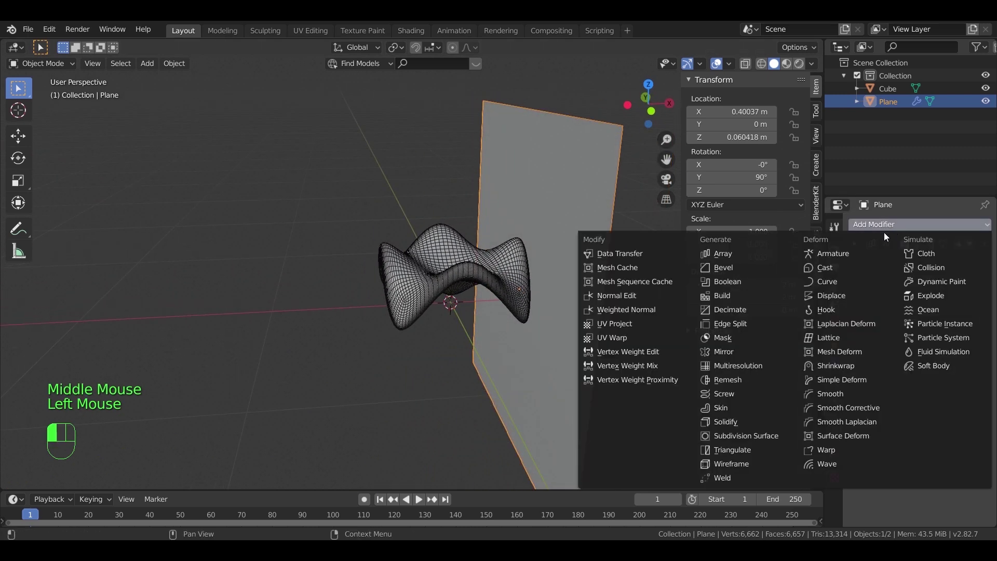
left_click(752, 281)
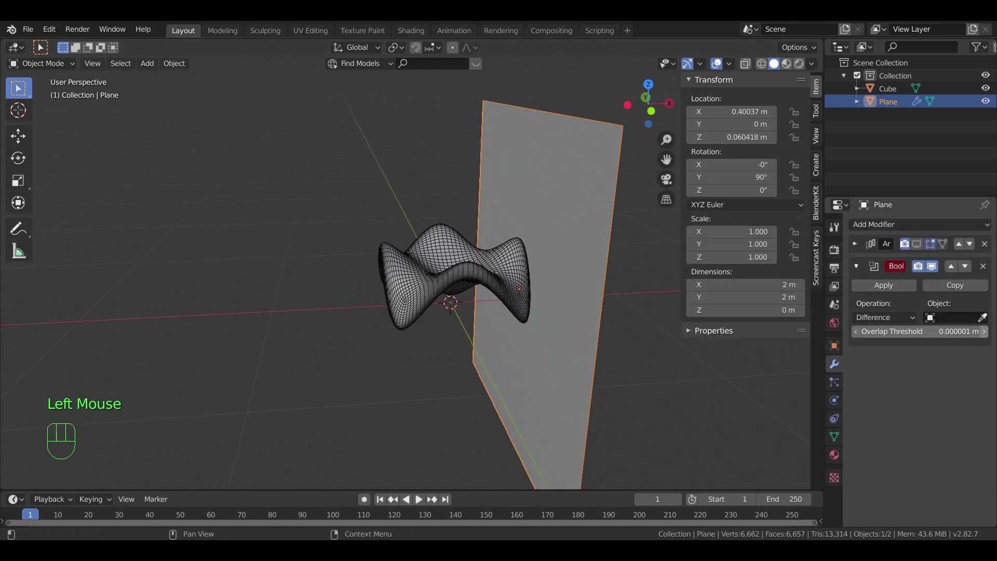
left_click(420, 292)
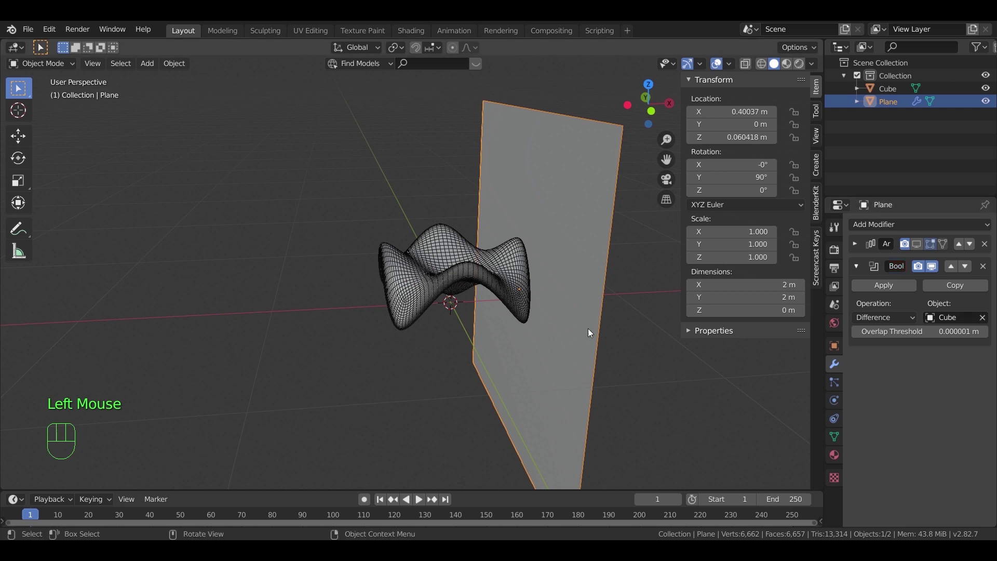
left_click(875, 317)
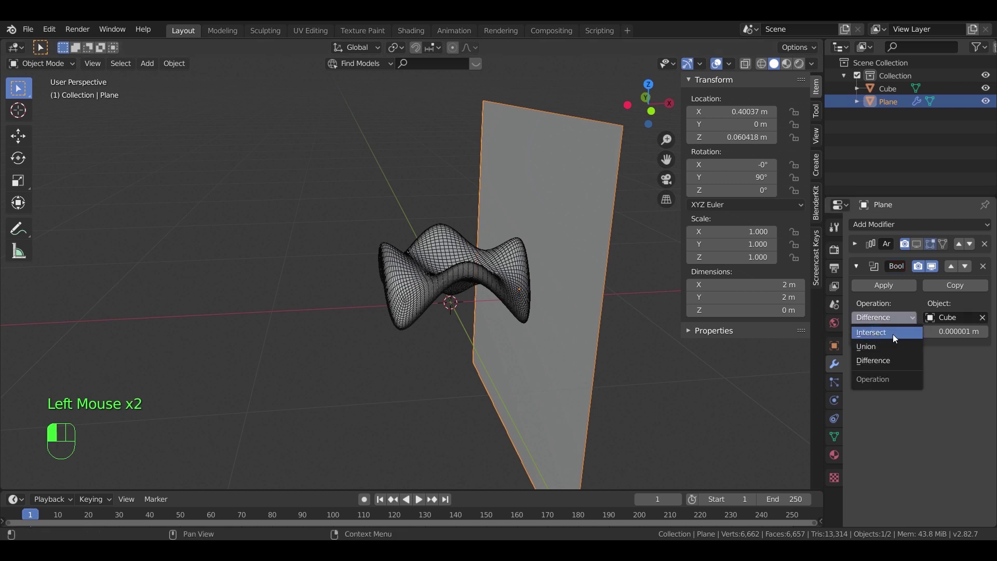
left_click(902, 337)
middle_click_drag(598, 348, 504, 339)
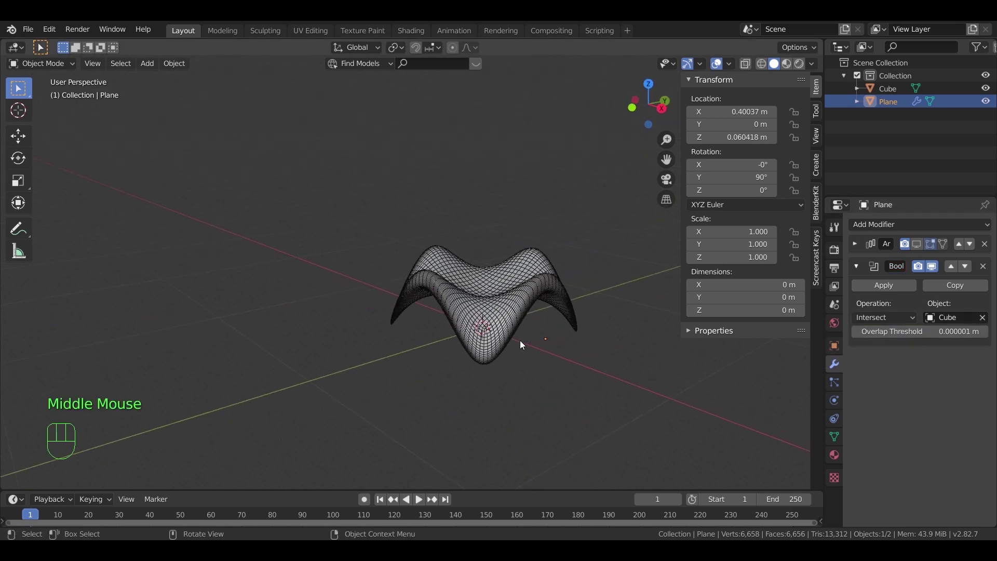
- Show the Array result in the viewport again and hide the saddle Cube
left_click(856, 245)
left_click(915, 244)
scroll(579, 366, "up", 1)
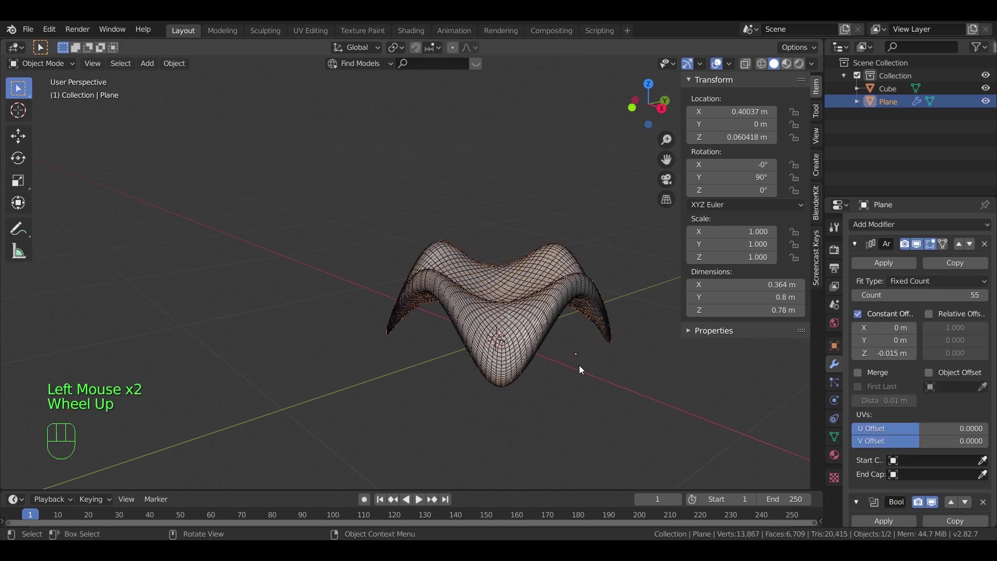
left_click(986, 89)
mouse_move(587, 359)
middle_mouse_down()
mouse_move(630, 350)
mouse_move(475, 336)
mouse_move(465, 366)
mouse_move(589, 360)
mouse_move(476, 364)
middle_mouse_up()
scroll(608, 347, "up", 4)
left_click(855, 244)
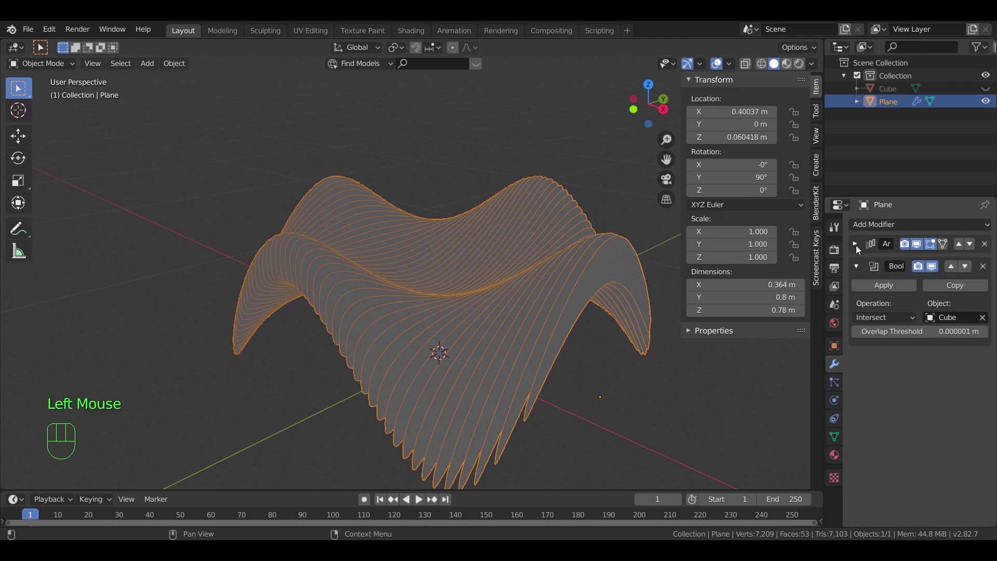
left_click(857, 266)
left_click(870, 223)
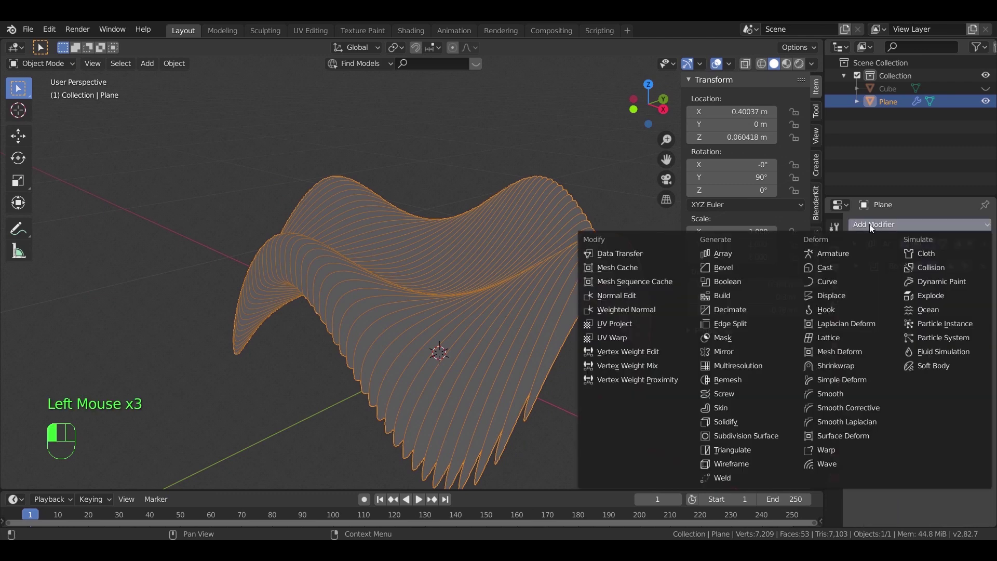
- Add a Solidify modifier with 0.008 m thickness to the slices
left_click(737, 421)
mouse_move(582, 399)
middle_mouse_down()
mouse_move(572, 392)
mouse_move(597, 392)
mouse_move(579, 394)
mouse_move(575, 382)
mouse_move(589, 348)
middle_mouse_up()
scroll(594, 374, "up", 3)
scroll(627, 373, "down", 3)
middle_click_drag(511, 394, 482, 413)
scroll(564, 408, "up", 2)
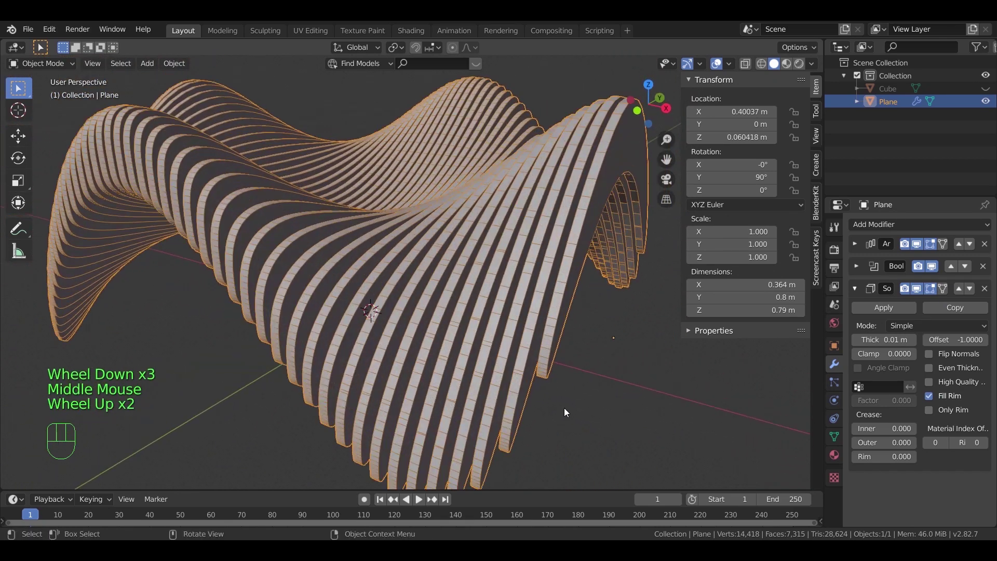
left_click(884, 340)
type("0.008")
key("Return")
- Shade the slices smooth and enable Auto Smooth in the mesh normals settings
middle_click_drag(447, 353, 528, 358)
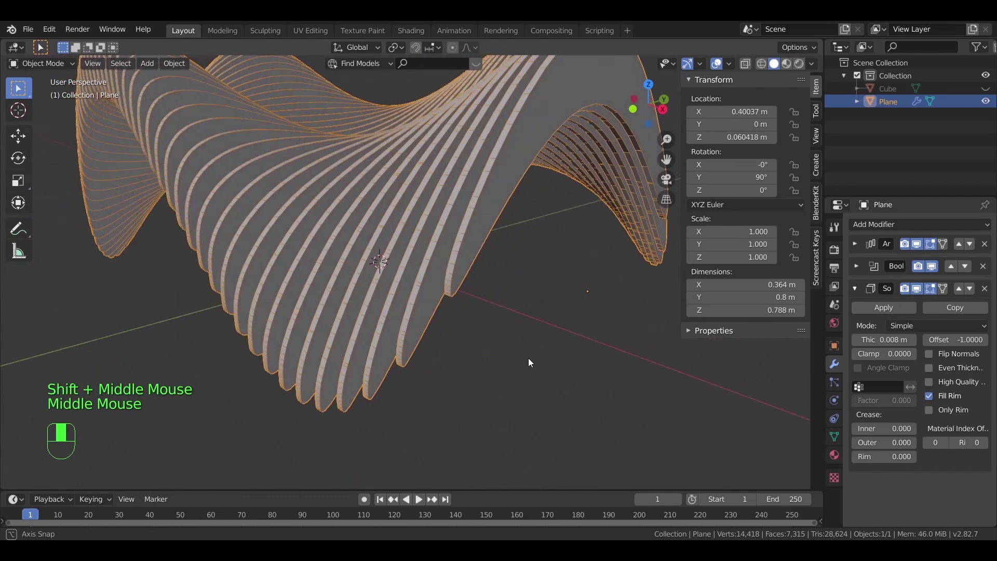
right_click(469, 207)
left_click(468, 209)
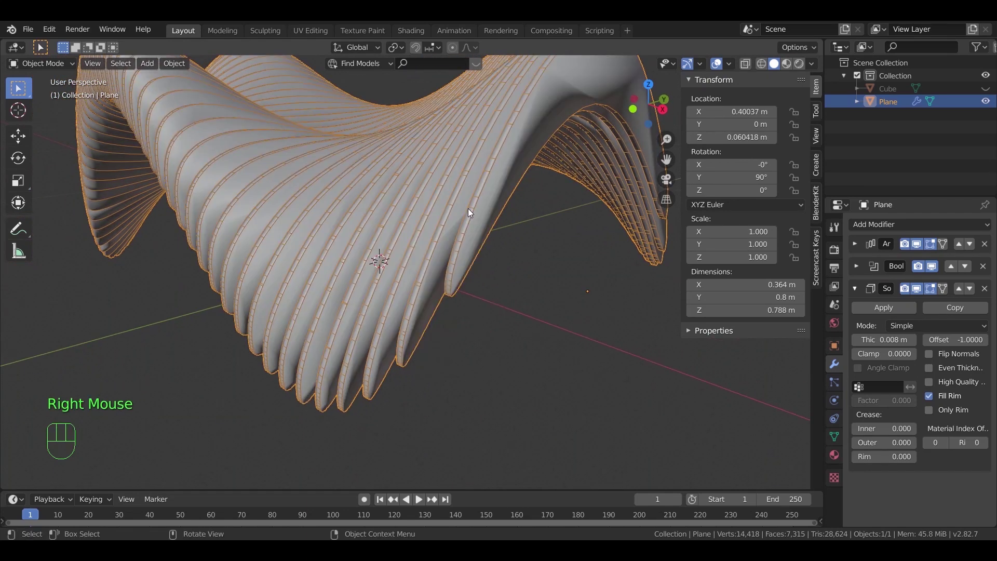
left_click(835, 437)
left_click(862, 445)
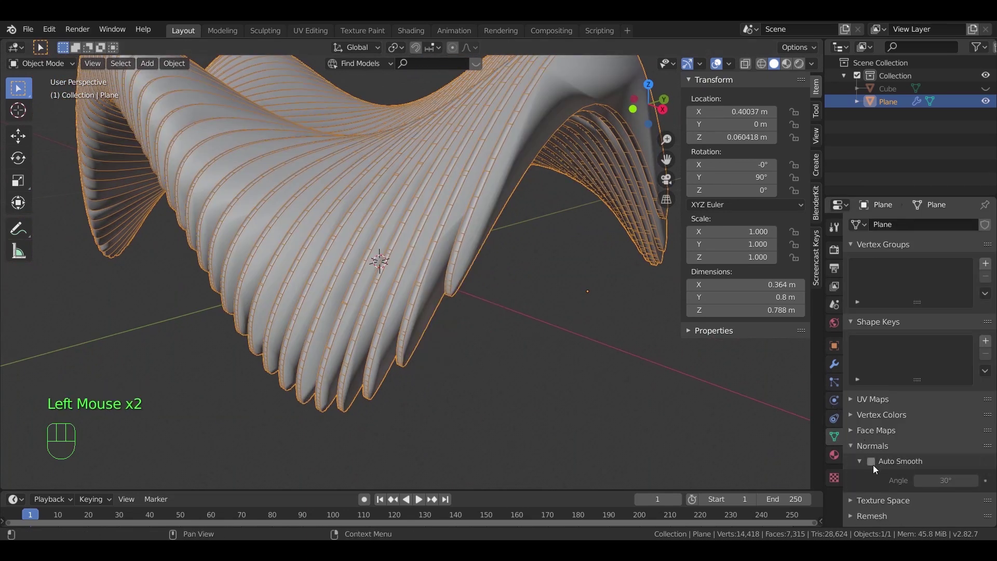
left_click(872, 461)
left_click(527, 395)
scroll(539, 389, "down", 2)
scroll(540, 391, "down", 1)
mouse_move(541, 391)
middle_mouse_down("shift")
mouse_move(435, 417)
mouse_move(490, 410)
mouse_move(487, 391)
mouse_move(525, 394)
middle_mouse_up("shift")
key("shift+a")
- Add a new plane for the tabletop, raise it to 0.365 m and scale it down
mouse_move(506, 295)
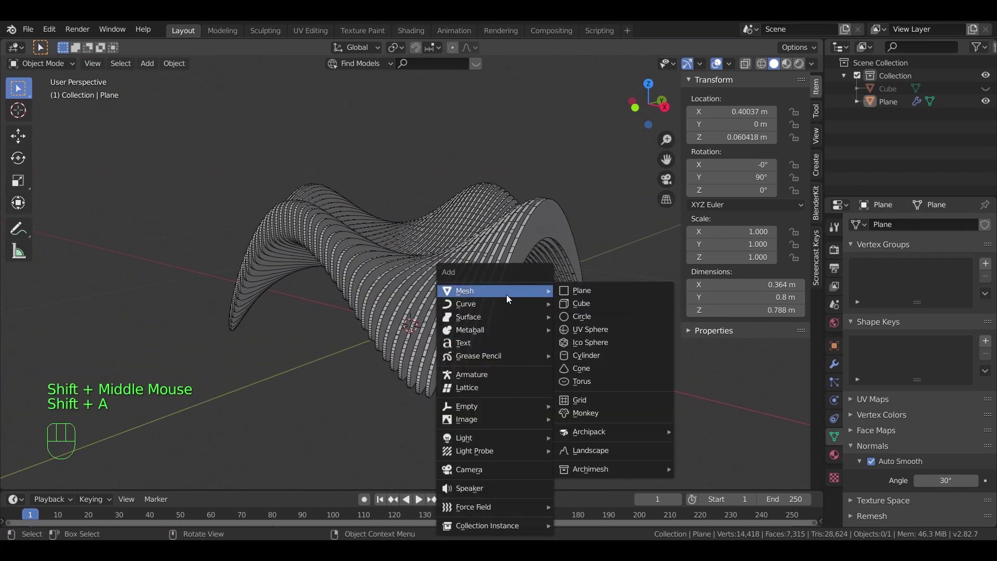
left_click(581, 296)
scroll(532, 377, "down", 2)
key("g")
key("z")
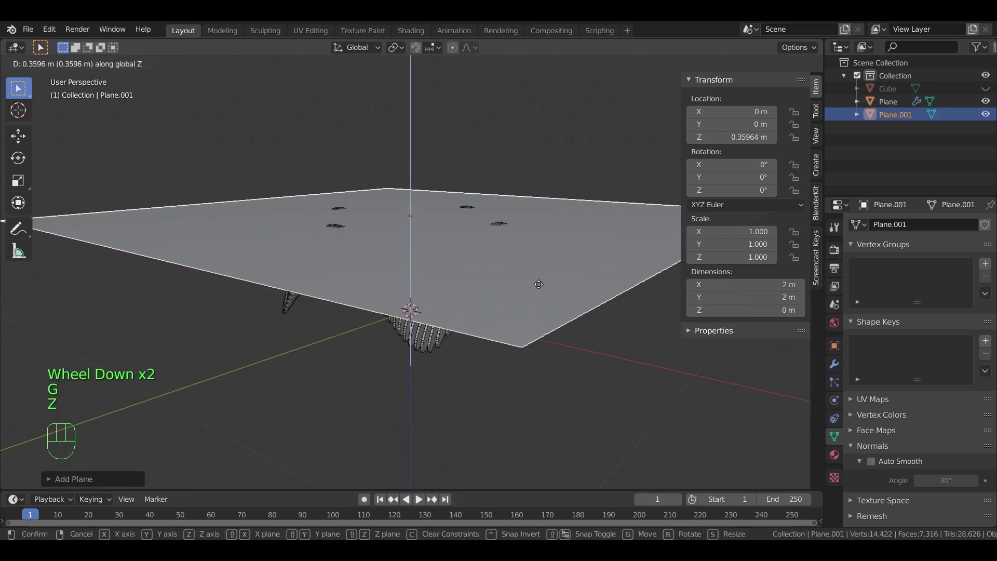
left_click(620, 354)
key("s")
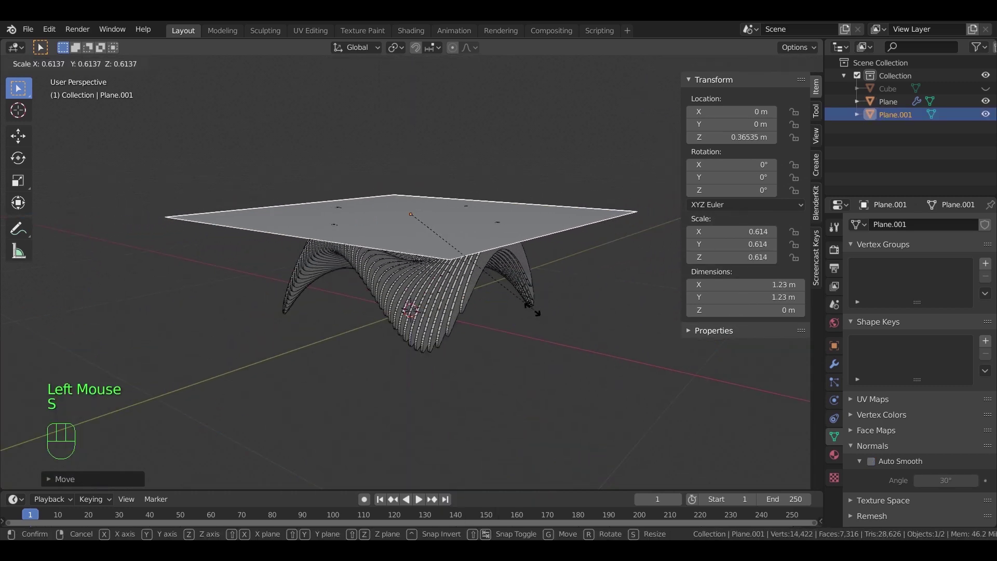
left_click(501, 284)
middle_click_drag(500, 283, 566, 356)
key("s")
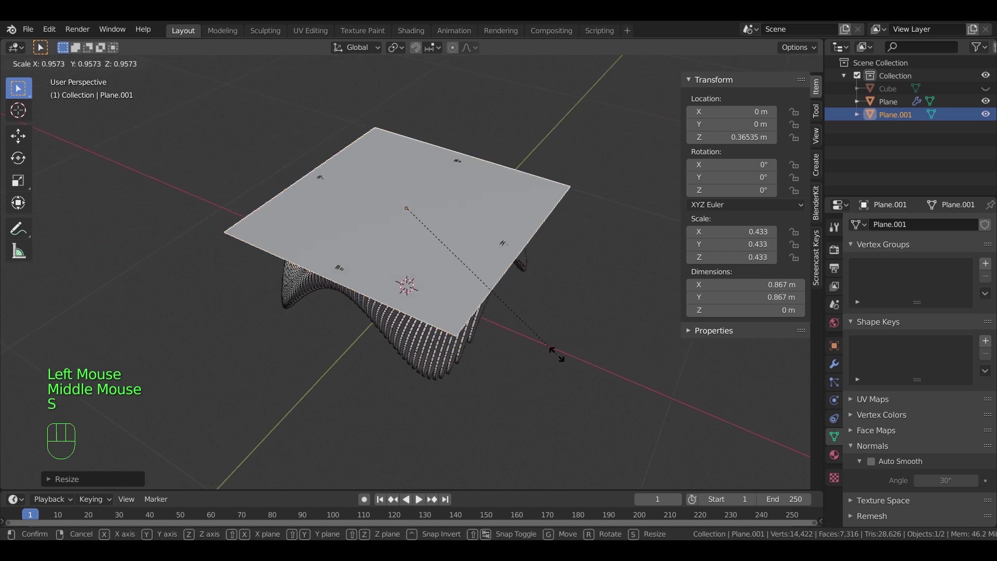
left_click(535, 339)
- Extrude the tabletop face by 0.005 m in Edit Mode to give it thickness
key("Tab")
left_click(462, 251)
scroll(509, 275, "up", 2)
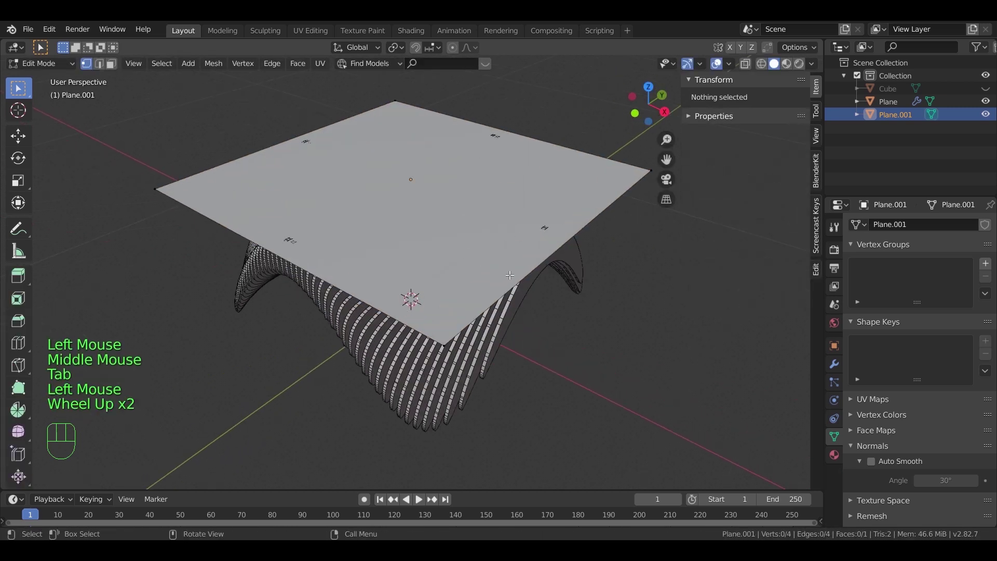
left_click(111, 63)
left_click(416, 232)
middle_click_drag(416, 232, 617, 345)
scroll(616, 345, "up", 2)
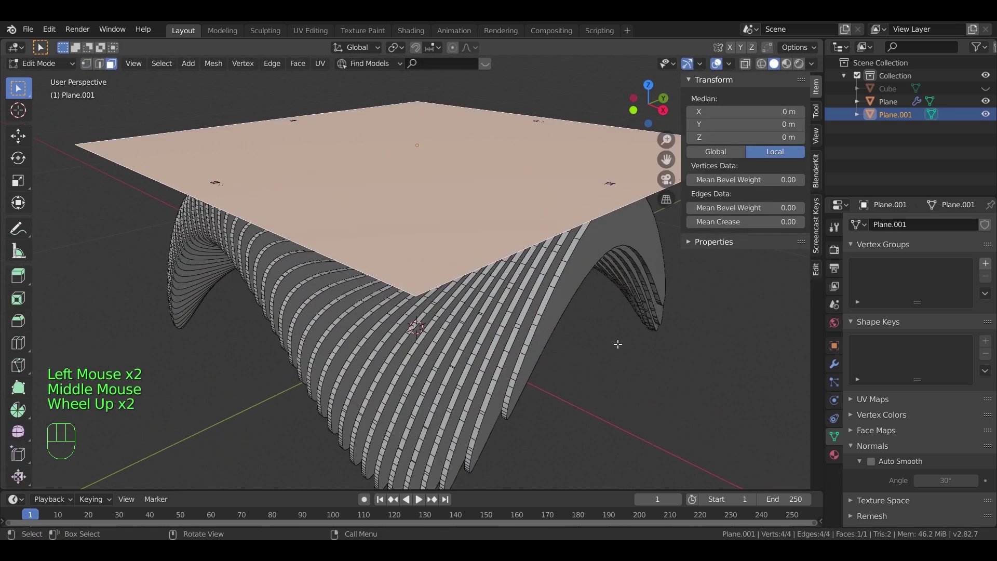
type("e0.005")
left_click(616, 339)
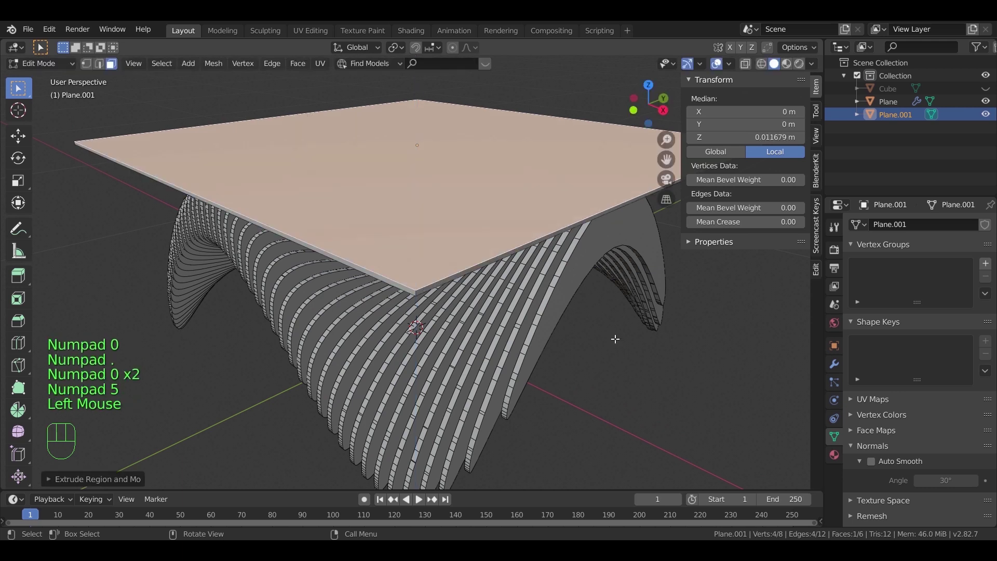
key("Tab")
- Add a Bevel modifier to the tabletop
left_click(834, 363)
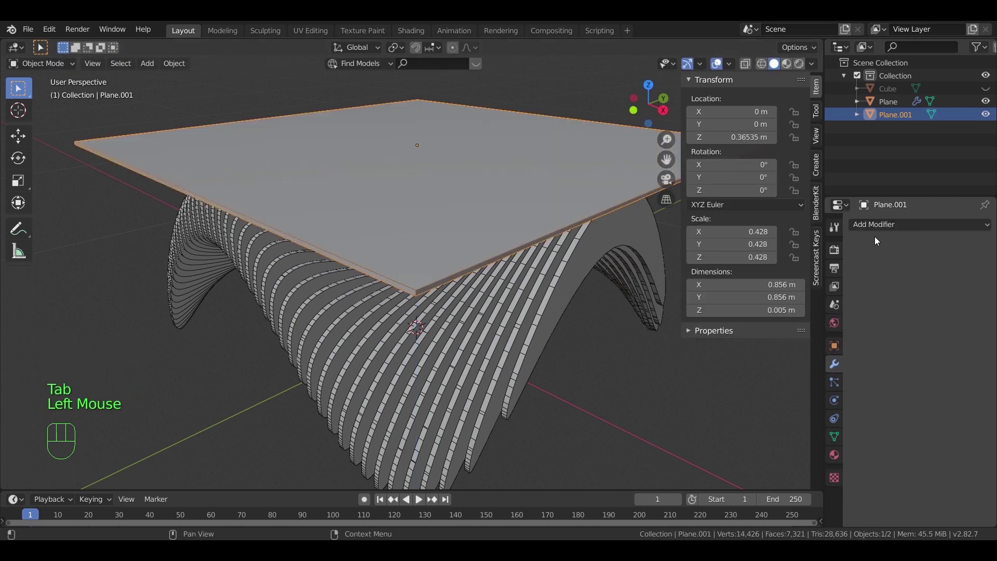
left_click(919, 225)
left_click(738, 271)
- Set the tabletop bevel to 2 segments and apply the modifier
left_click(985, 351)
left_click(881, 262)
scroll(522, 405, "down", 2)
mouse_move(522, 405)
middle_mouse_down()
mouse_move(476, 401)
mouse_move(509, 391)
middle_mouse_up()
scroll(468, 335, "down", 3)
- Add a floor plane and scale it up to 4.765
key("shift+a")
mouse_move(457, 287)
left_click(514, 287)
scroll(481, 380, "down", 4)
key("s")
left_click(576, 410)
key("s")
left_click(649, 413)
- Make the world background colour black
left_click(834, 323)
left_click(951, 309)
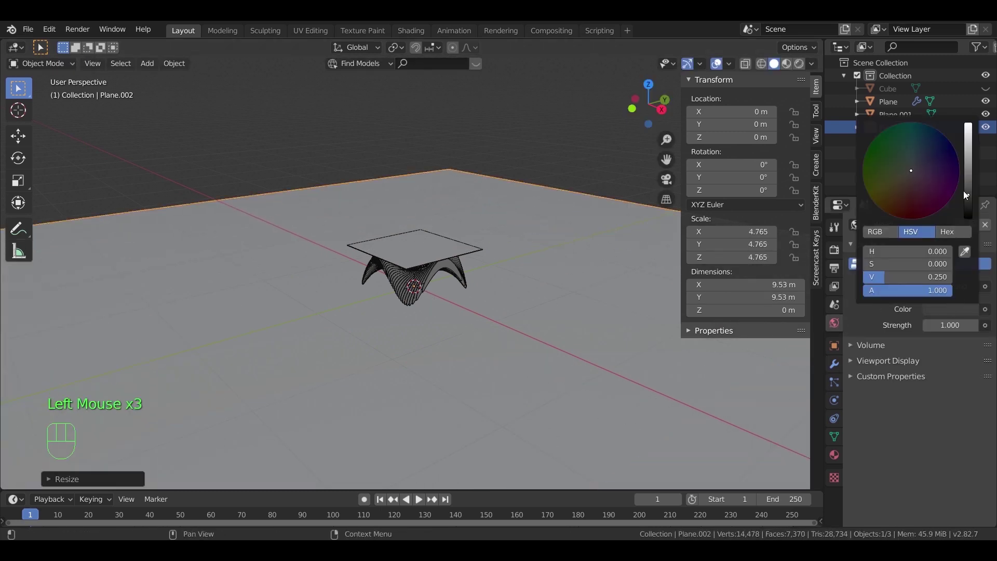
left_click(969, 216)
scroll(504, 312, "up", 3)
middle_click_drag(513, 329, 547, 334)
scroll(534, 315, "up", 2)
scroll(536, 319, "up", 2)
- Add an area light scaled to 2.032 and placed at Z 1.6568 m above the table
key("shift+a")
mouse_move(514, 438)
left_click(620, 481)
scroll(484, 359, "down", 6)
key("g")
key("z")
left_click(484, 158)
key("s")
left_click(550, 264)
key("g")
key("z")
left_click(543, 242)
- Switch the render engine to Cycles
key("z")
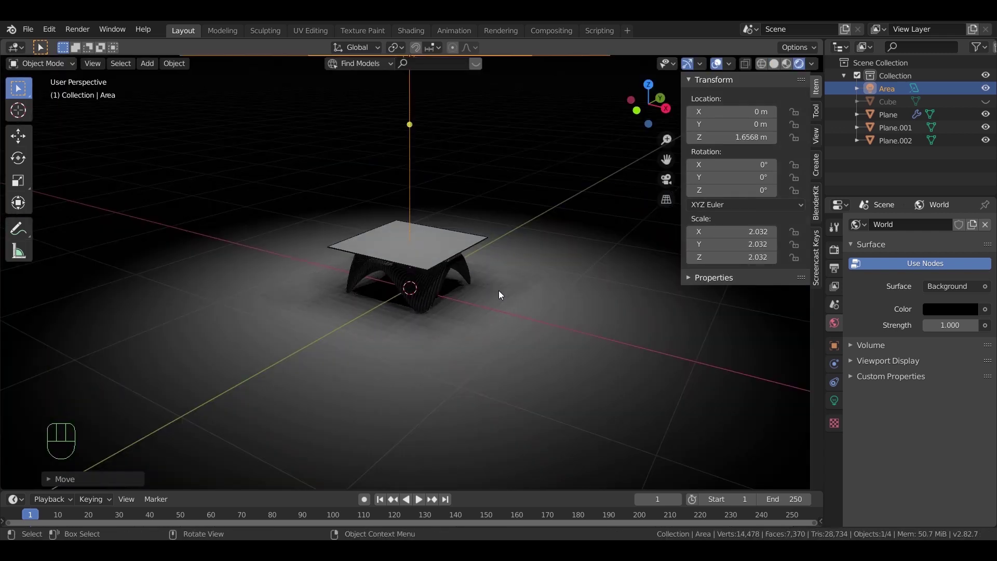
left_click(834, 249)
left_click(946, 225)
left_click(942, 266)
- Set Cycles to render with GPU Compute and enable render region
left_click(427, 282)
key("KP_Decimal")
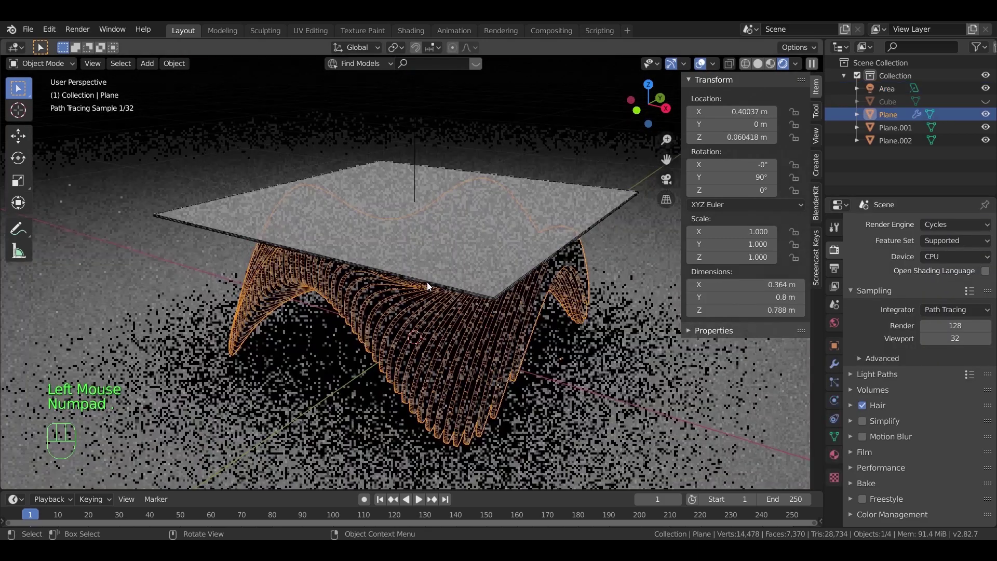
left_click(935, 286)
left_click(834, 269)
left_click(985, 311)
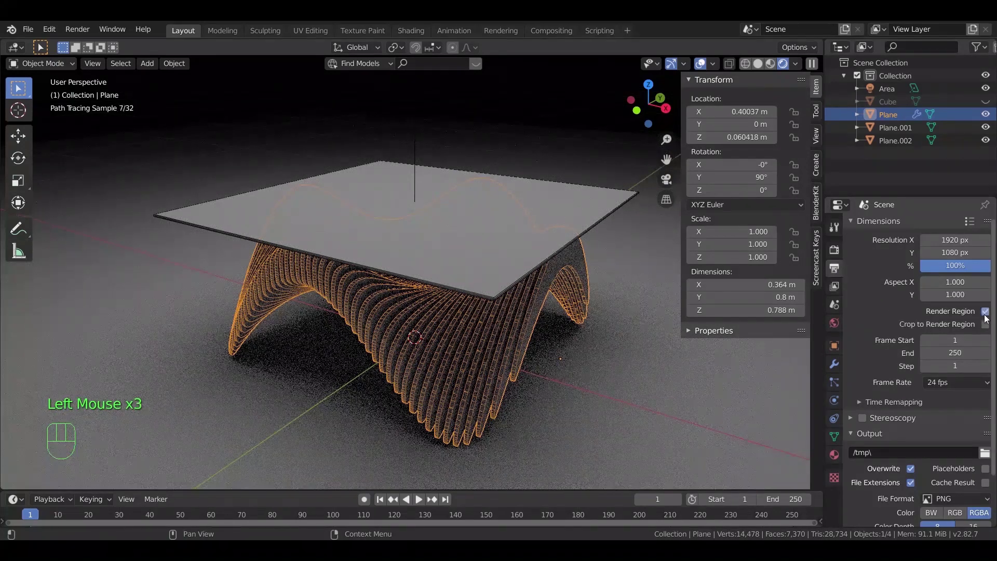
left_click(834, 252)
left_click(760, 63)
- Add a camera aligned to the view, locked to the view, framing the whole table
key("shift+a")
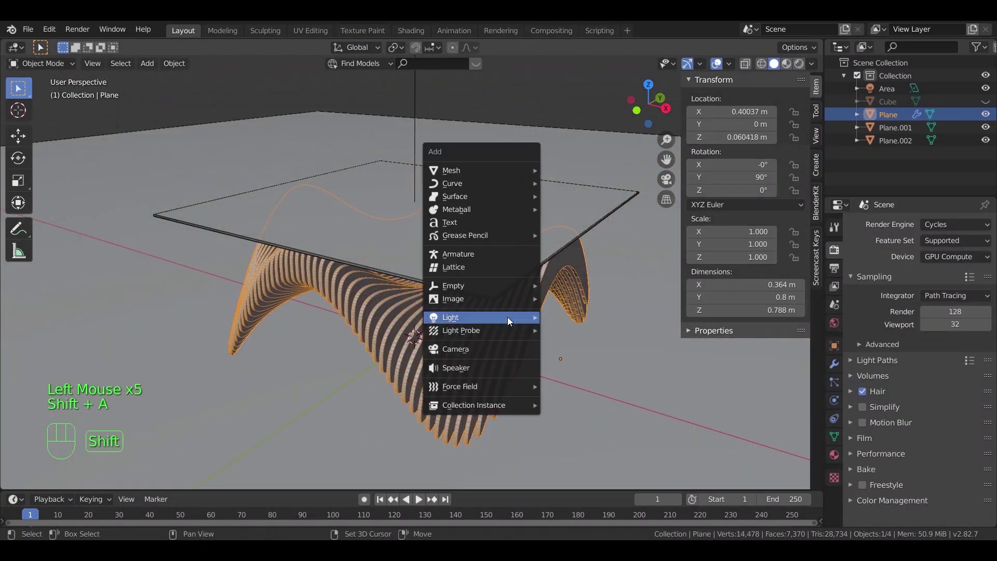
left_click(480, 346)
key("ctrl+alt+KP_0")
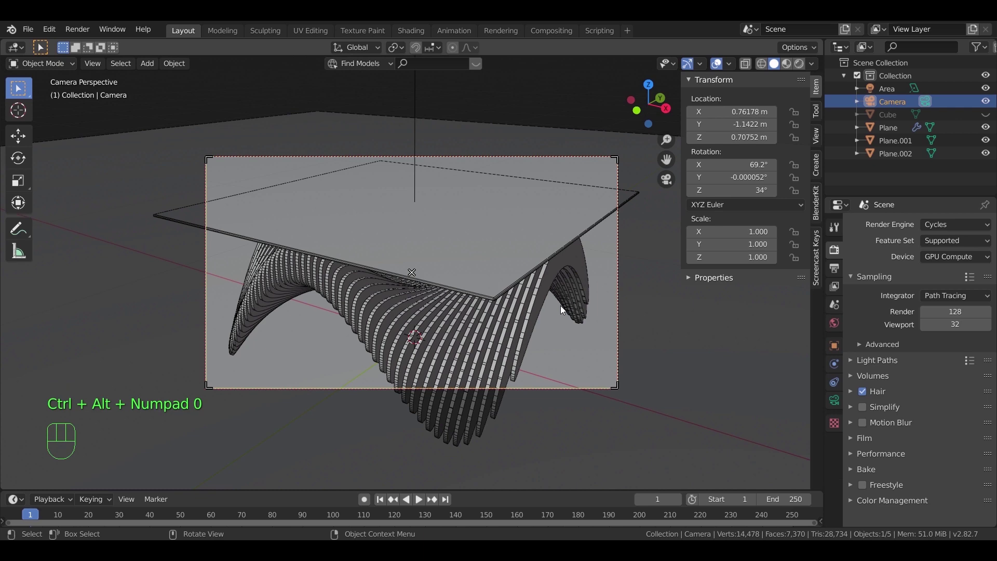
left_click(817, 136)
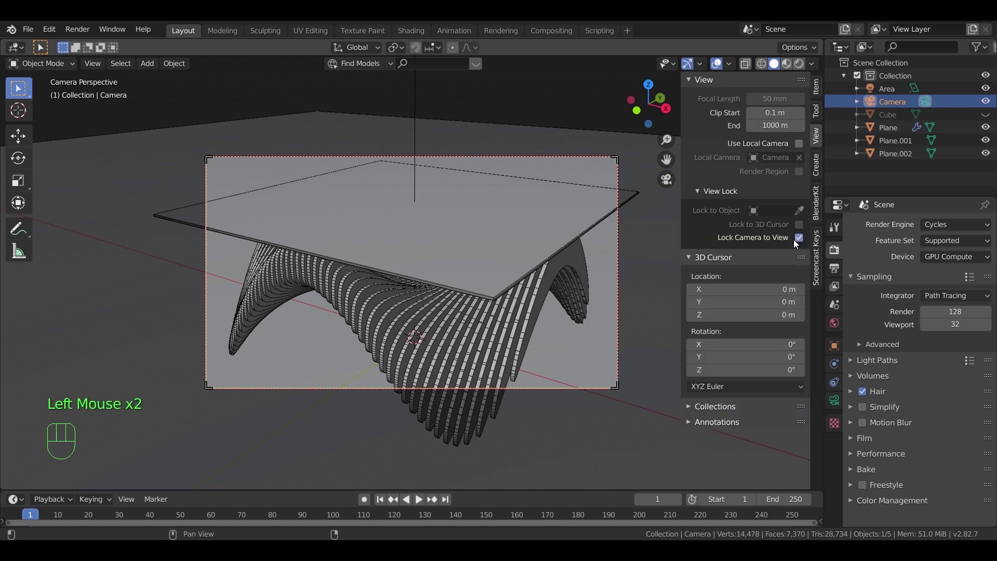
left_click_drag(666, 139, 667, 171)
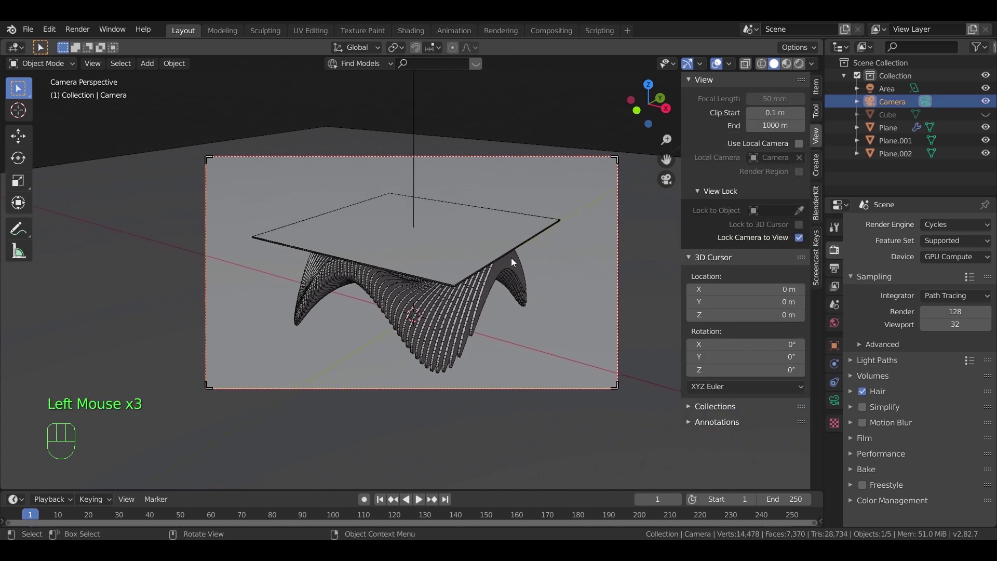
- Preview the scene in Rendered shading without overlays, then return to solid shading
key("z")
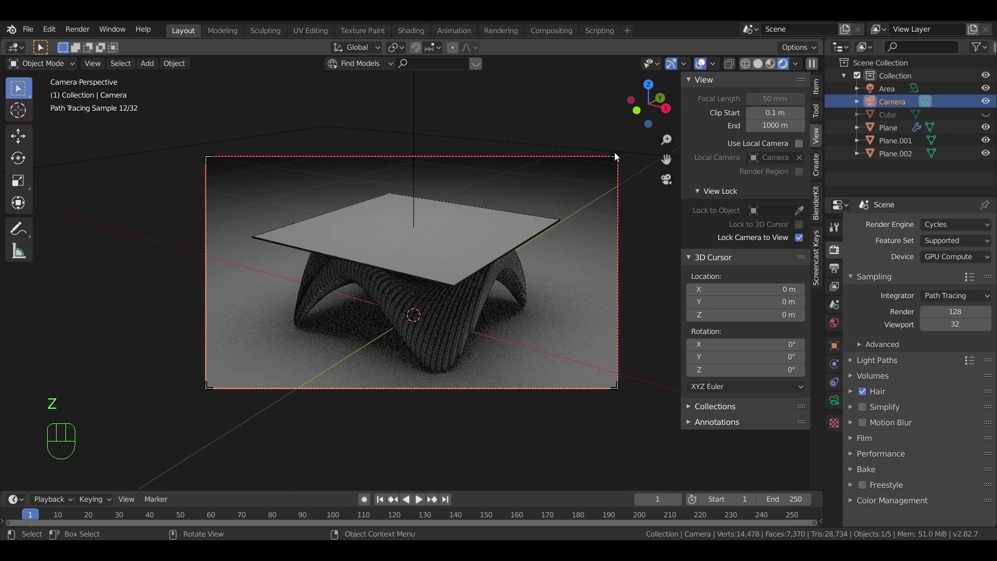
left_click(701, 63)
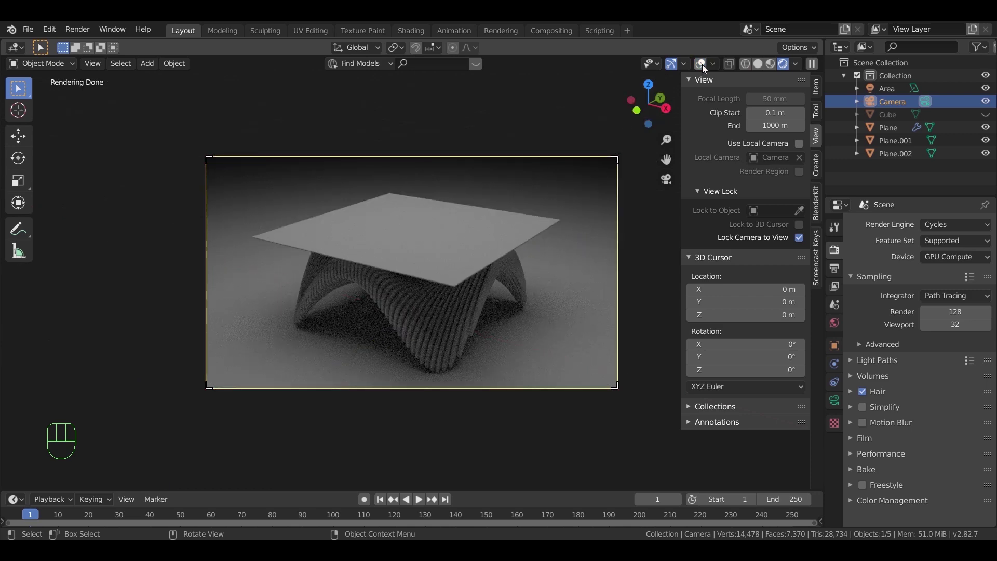
left_click(702, 64)
- Split the 3D view into two side-by-side areas with the left view's overlays back on
left_click_drag(808, 57, 533, 72)
left_click(441, 64)
left_click(563, 47)
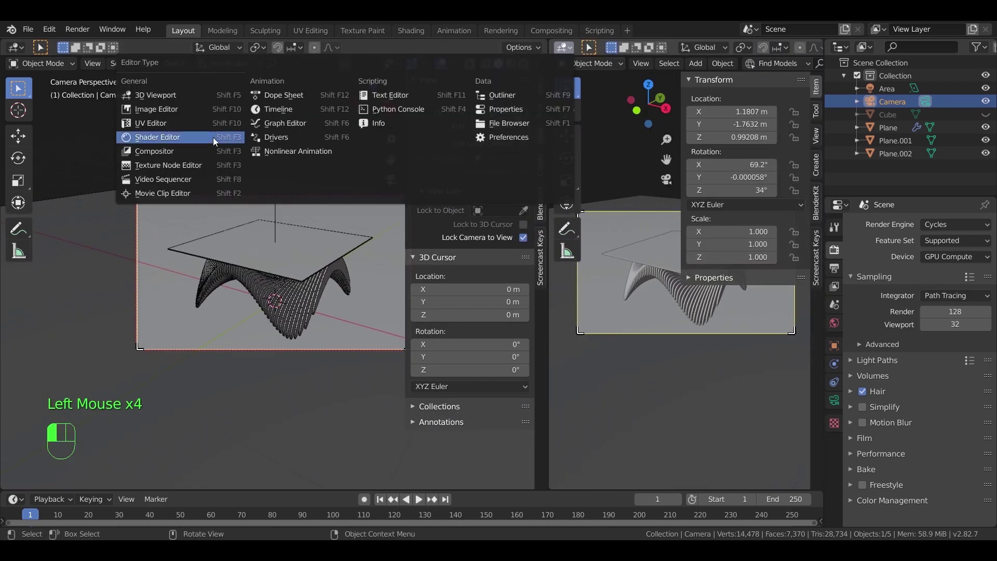
- Turn the right area into a Shader Editor and create a new material for the wavy base
left_click(218, 139)
key("n")
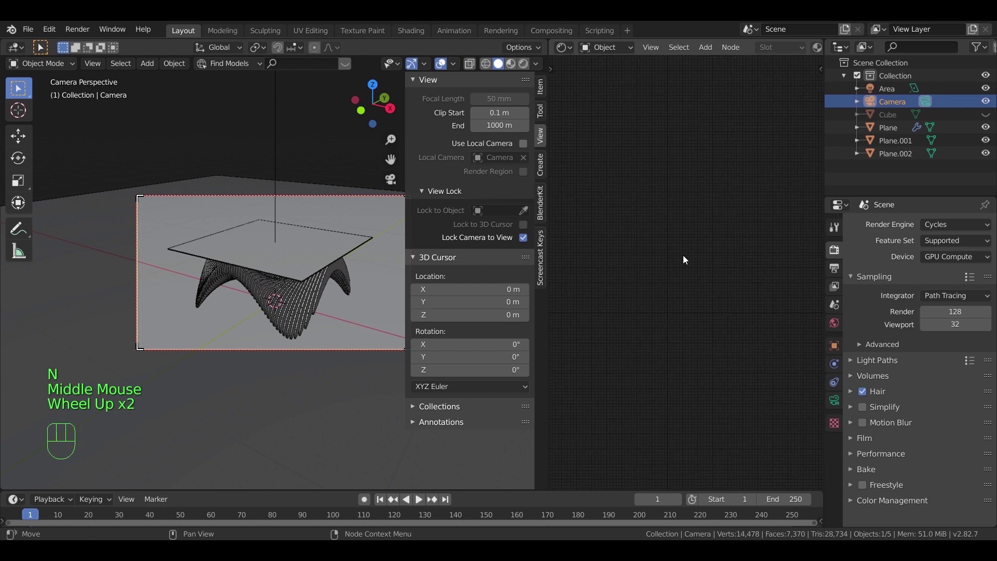
left_click(281, 250)
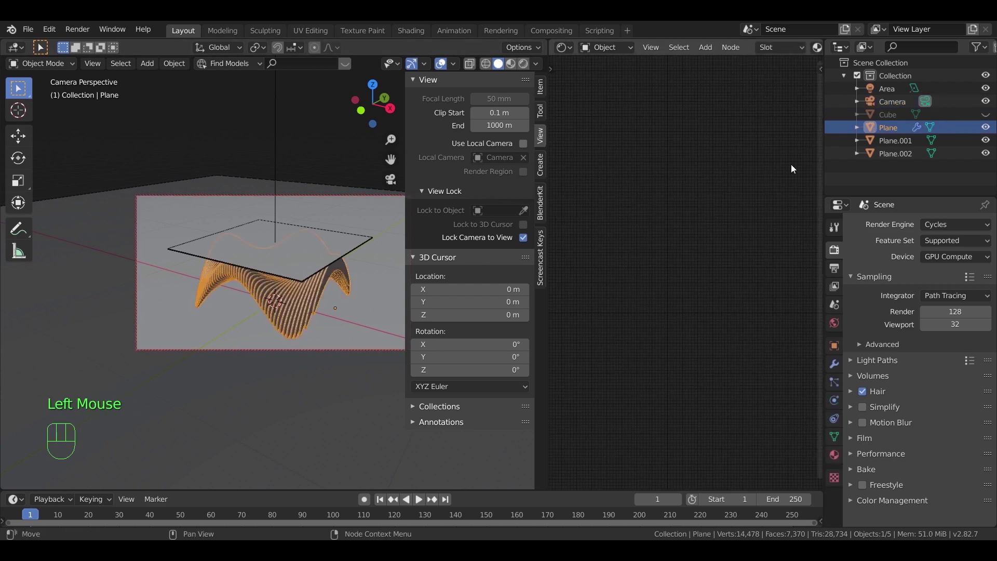
left_click(834, 455)
left_click(909, 266)
- Add an Image Texture node loading the wood PNG and connect its Color to Base Color
middle_click_drag(648, 197, 669, 189)
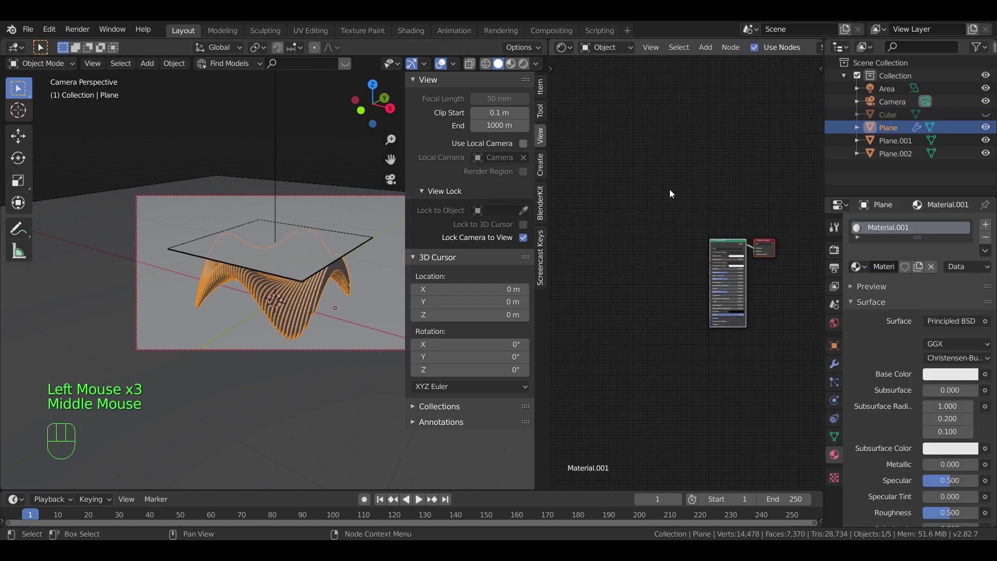
scroll(685, 203, "up", 10)
key("shift+a")
mouse_move(656, 280)
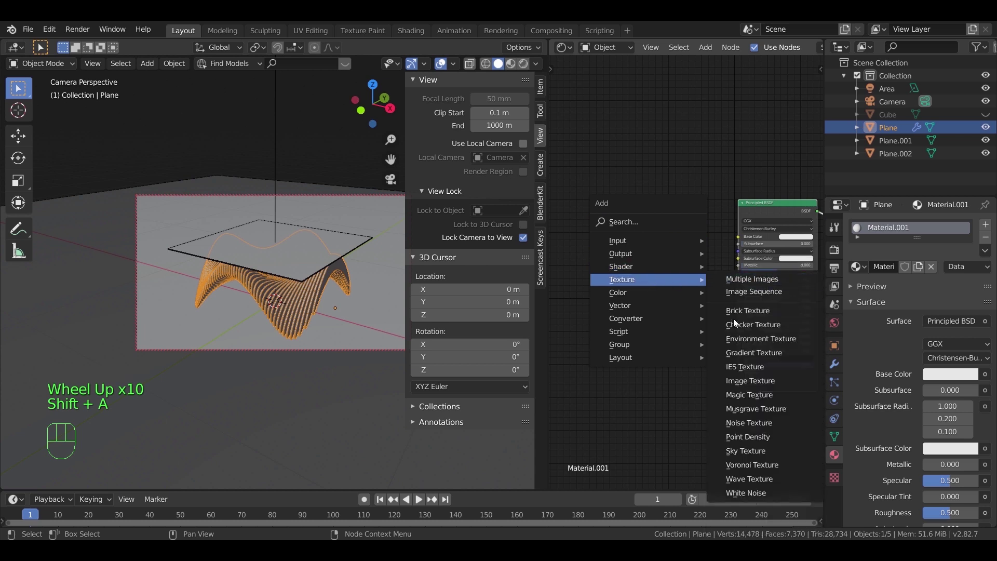
left_click(738, 381)
left_click(669, 235)
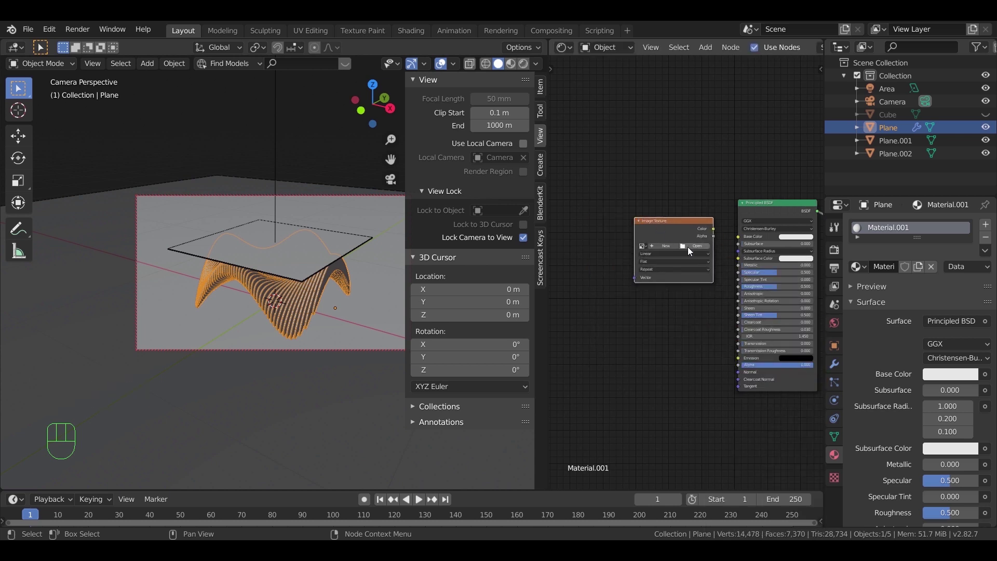
left_click(688, 247)
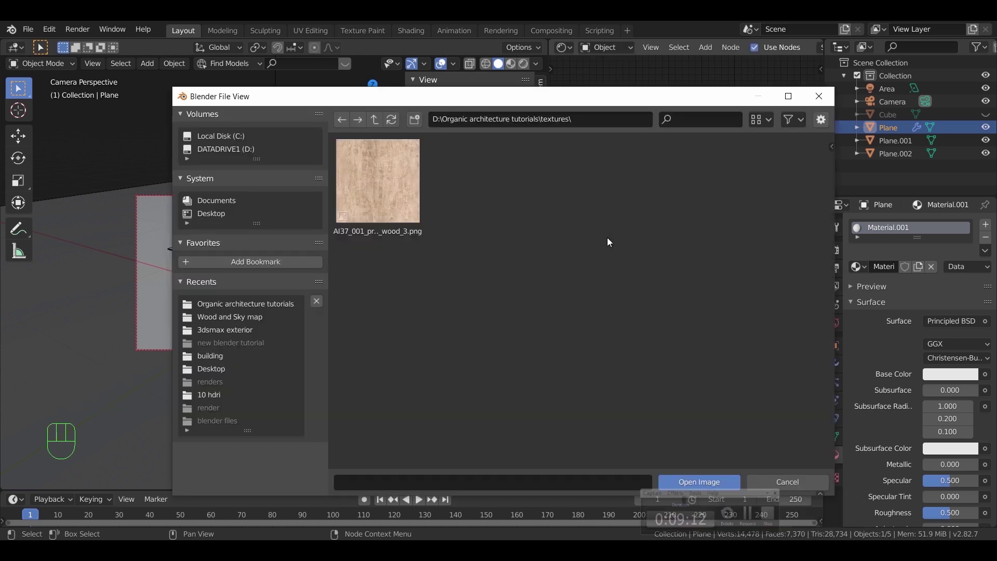
double_click(382, 203)
scroll(696, 242, "up", 1)
scroll(696, 242, "up", 3)
middle_click(696, 242)
scroll(696, 242, "up", 2)
left_click(698, 245)
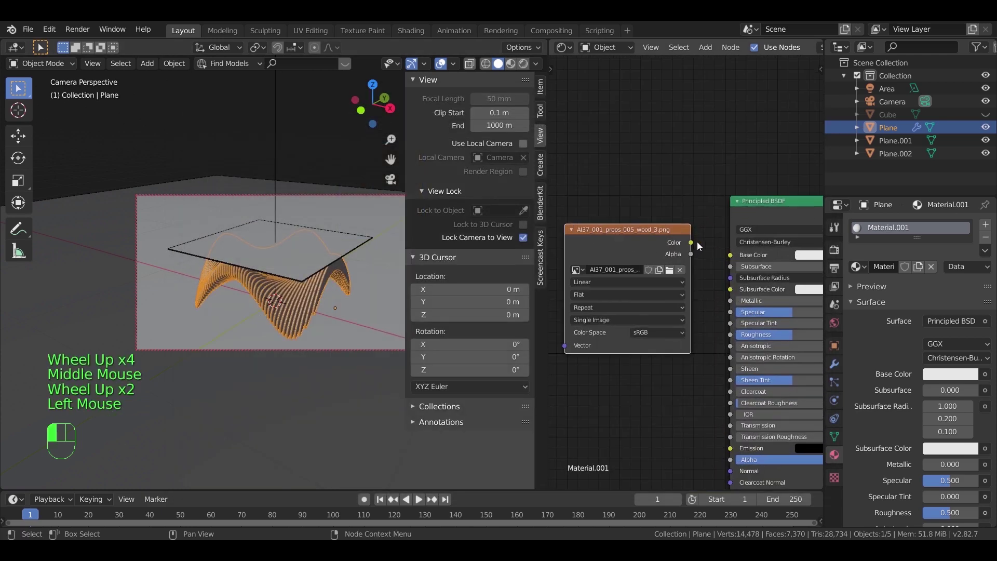
- Switch to Material Preview, unlock the camera from the view, and enter Edit Mode on the base
left_click(510, 64)
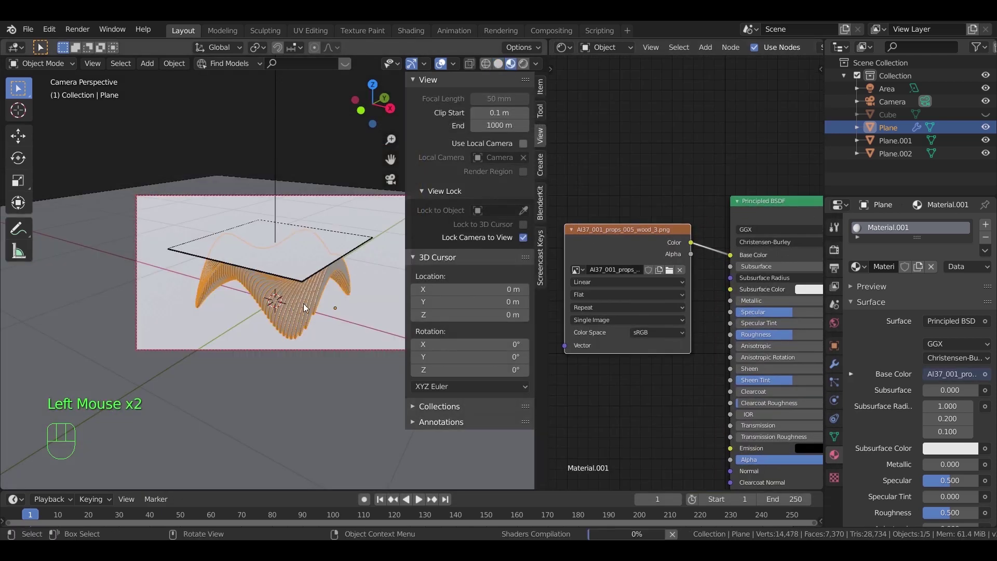
key("KP_Decimal")
middle_click_drag(305, 306, 295, 308)
key("ctrl+z")
left_click(510, 240)
key("n")
mouse_move(336, 276)
middle_mouse_down()
mouse_move(303, 322)
mouse_move(309, 288)
mouse_move(298, 300)
mouse_move(328, 268)
middle_mouse_up()
scroll(338, 347, "up", 6)
scroll(309, 288, "up", 2)
left_click(336, 245)
key("Tab")
scroll(335, 245, "down", 4)
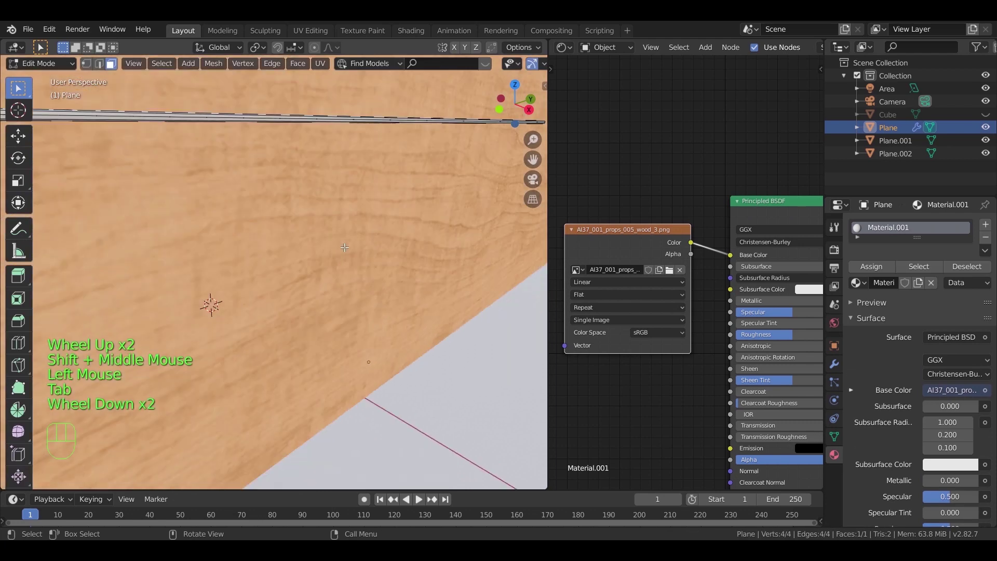
- Apply the base's Array, Boolean and Solidify modifiers
key("Tab")
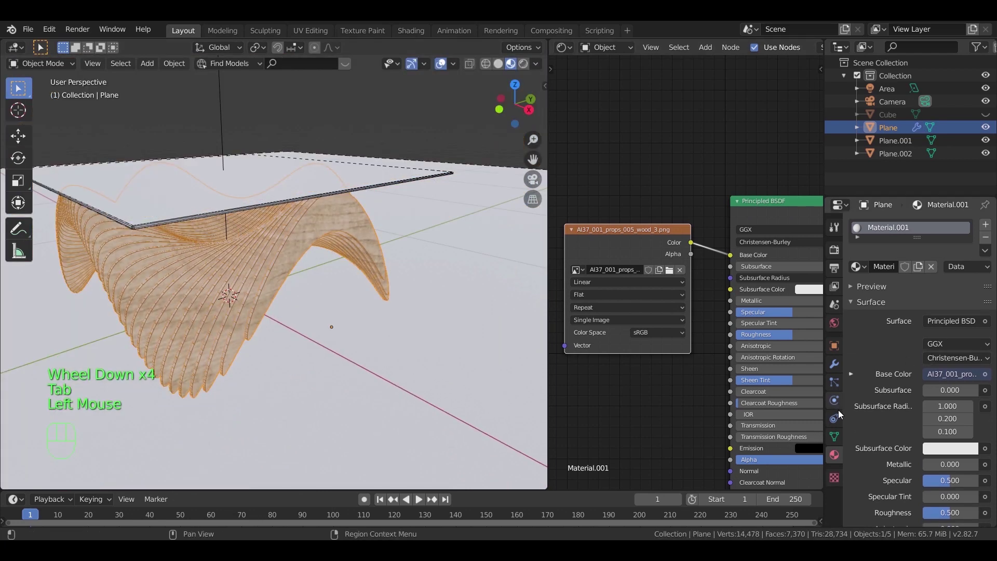
left_click(835, 363)
left_click(856, 244)
left_click(870, 266)
left_click(856, 245)
left_click(870, 267)
left_click(857, 243)
left_click(906, 263)
- Unwrap all of the base's geometry with Cube Projection so the wood grain wraps the slices
middle_click_drag(260, 280, 236, 282)
scroll(236, 281, "up", 2)
key("Tab")
key("a")
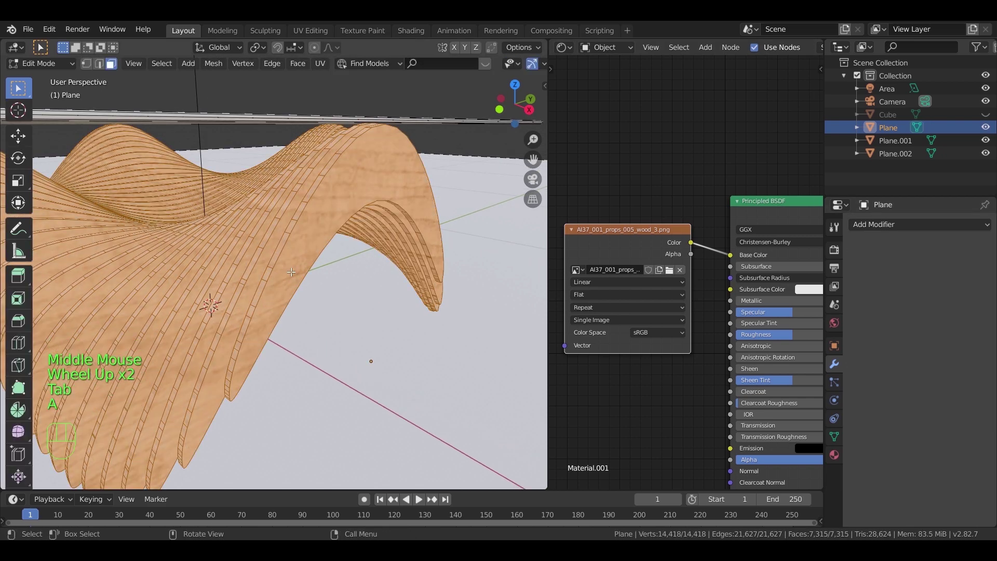
key("u")
left_click(273, 347)
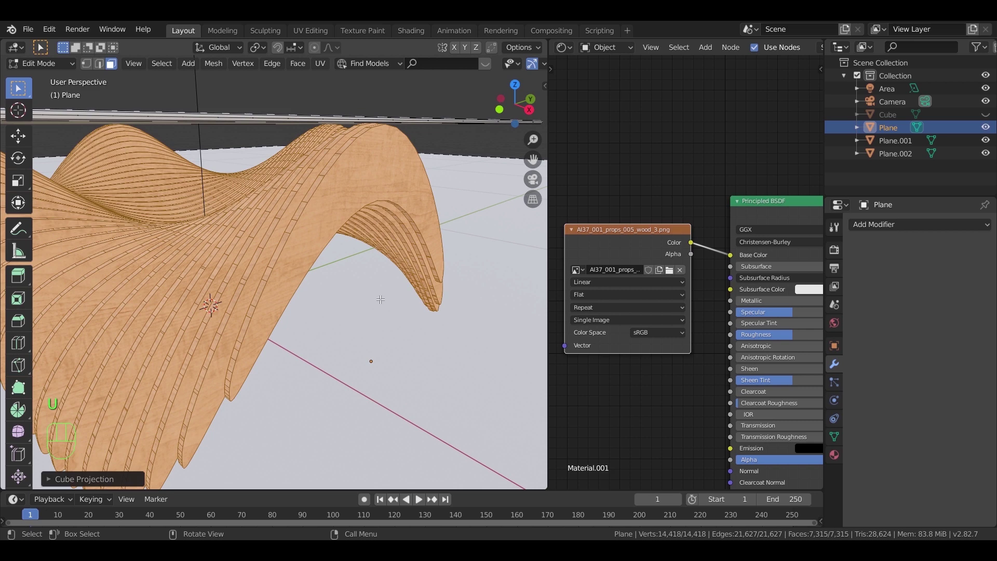
key("Tab")
middle_click_drag(348, 279, 248, 302)
scroll(376, 295, "down", 2)
- Give the tabletop a new Glass BSDF material with roughness 0
left_click(248, 302)
left_click(835, 454)
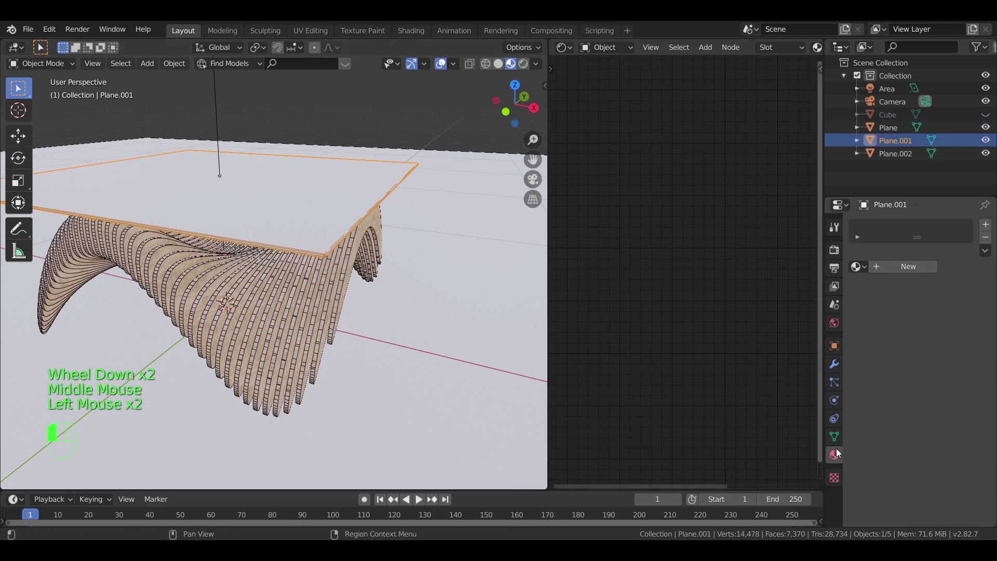
left_click(866, 267)
left_click(878, 267)
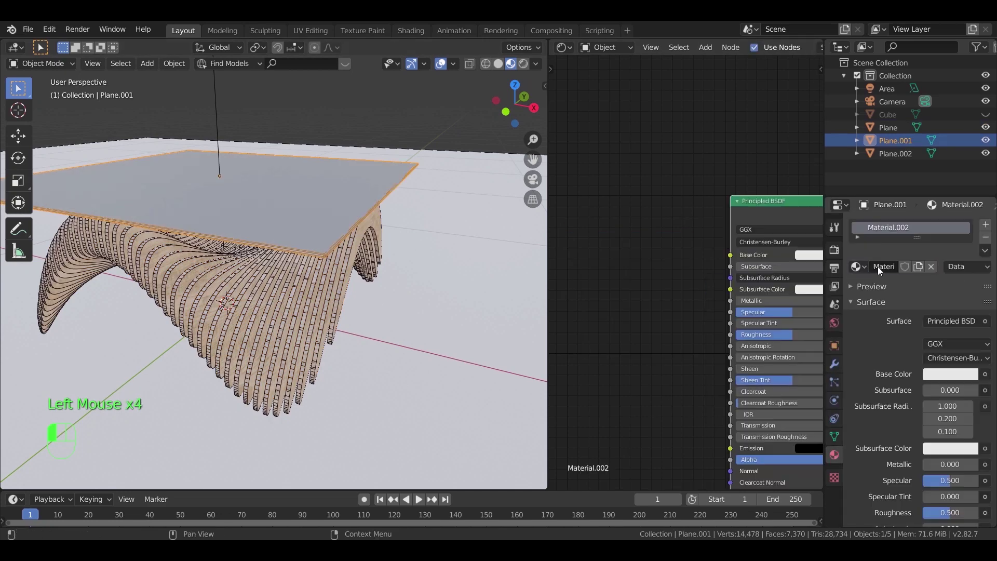
left_click(946, 321)
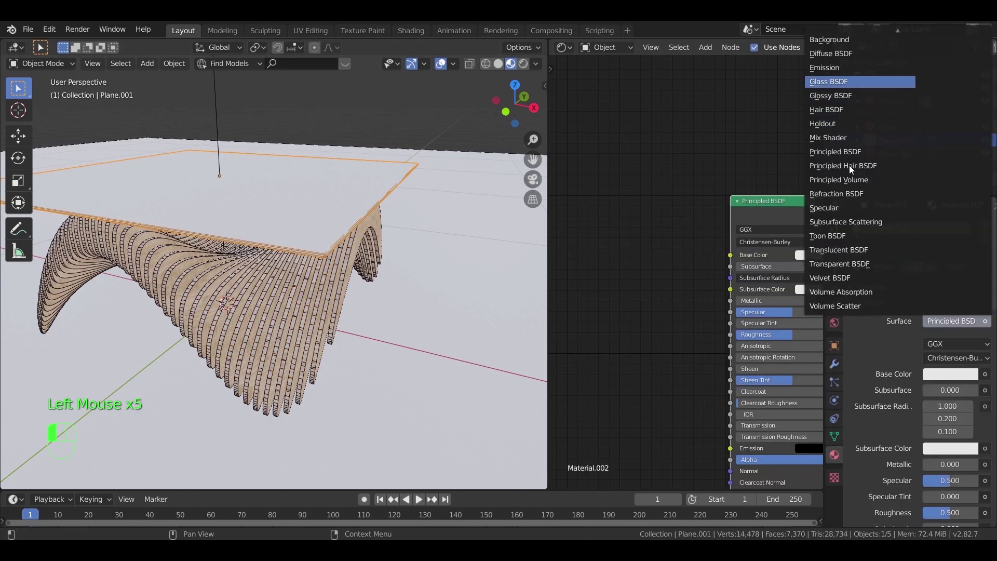
left_click(846, 82)
left_click_drag(940, 376, 924, 377)
- View the table through the camera in Rendered shading with overlays hidden
middle_click_drag(208, 291, 295, 289)
key("KP_0")
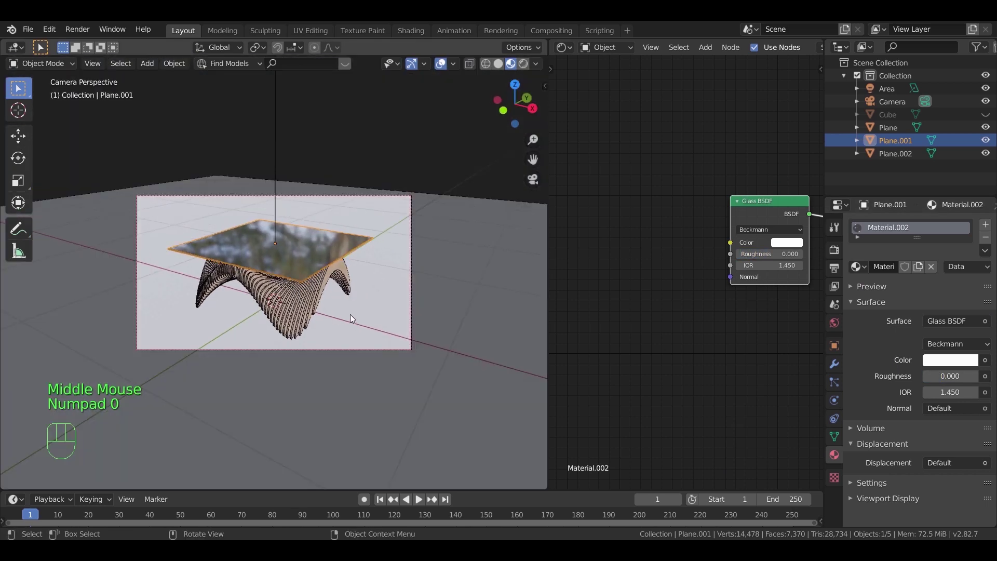
scroll(363, 314, "up", 4)
left_click(457, 298)
key("z")
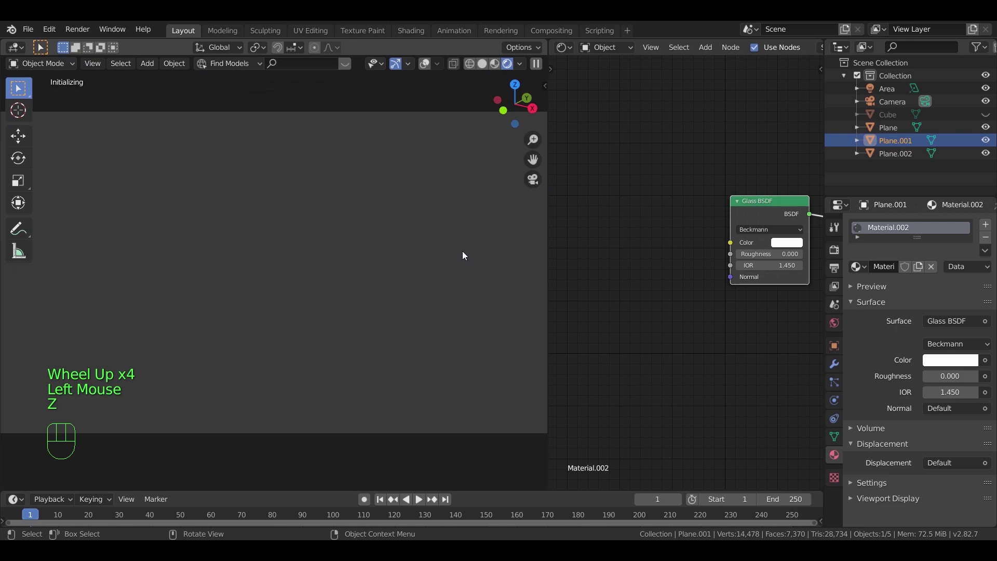